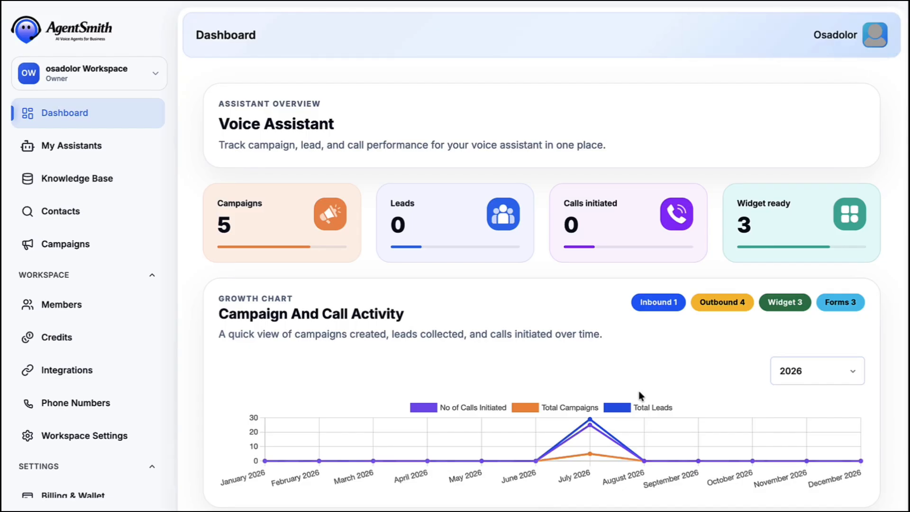
pyautogui.scroll(-5, 640, 395)
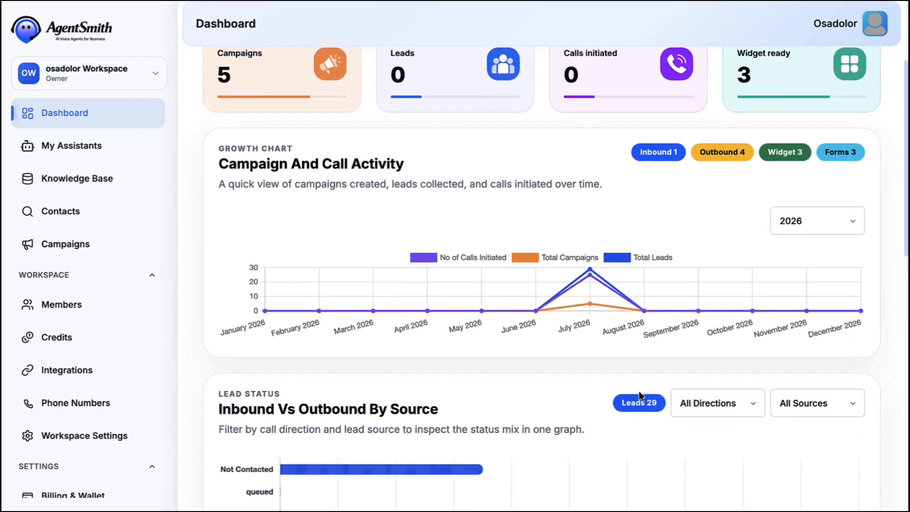
pyautogui.scroll(-4, 640, 393)
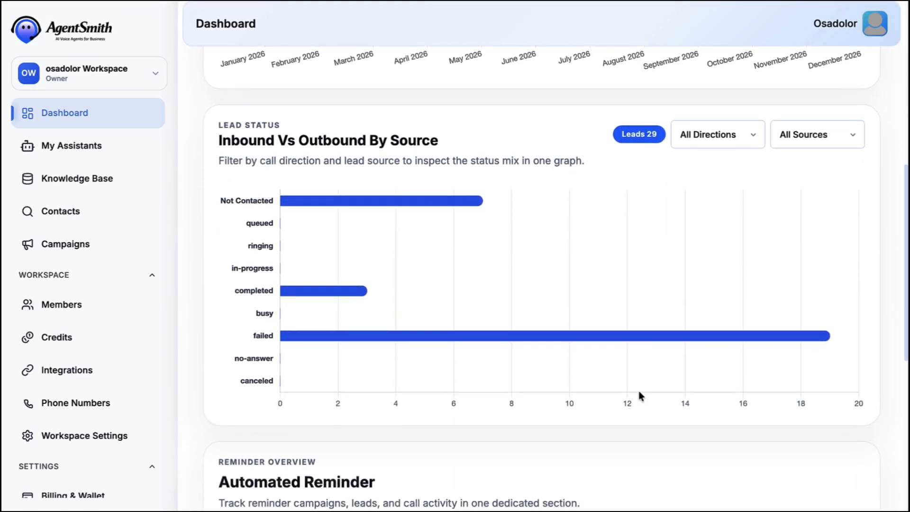
pyautogui.scroll(-5, 639, 392)
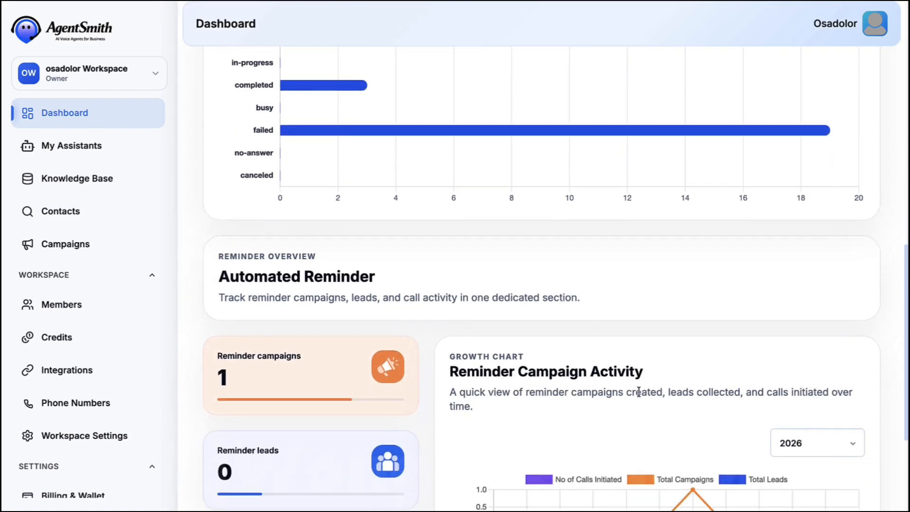
pyautogui.scroll(-1, 639, 395)
pyautogui.scroll(-1, 639, 396)
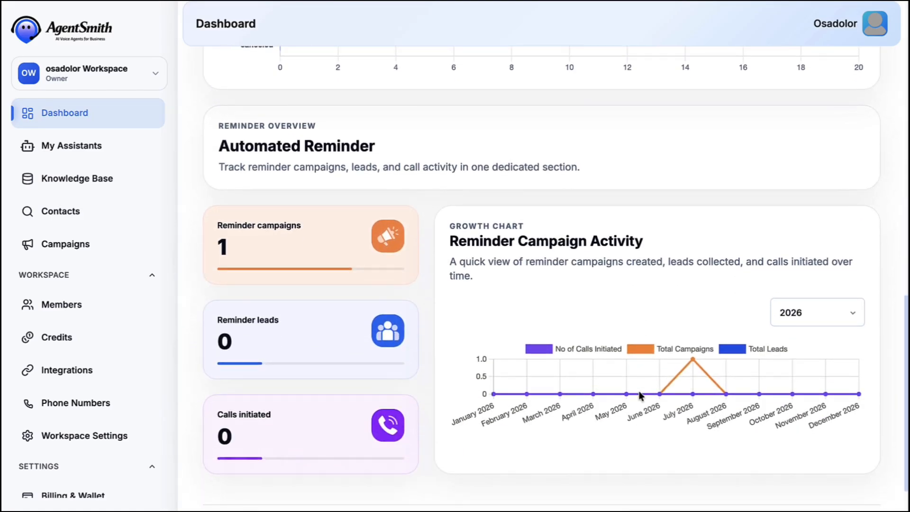
pyautogui.scroll(-1, 639, 396)
pyautogui.scroll(2, 639, 396)
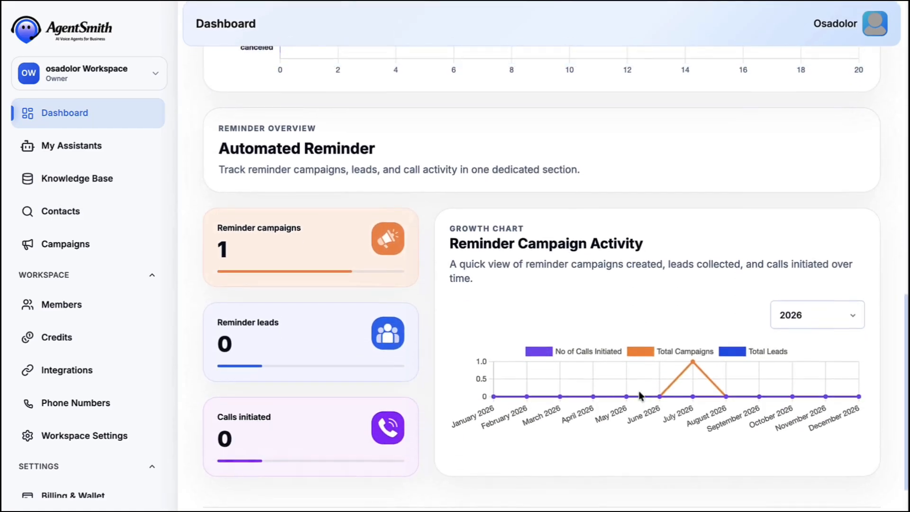
pyautogui.scroll(3, 639, 396)
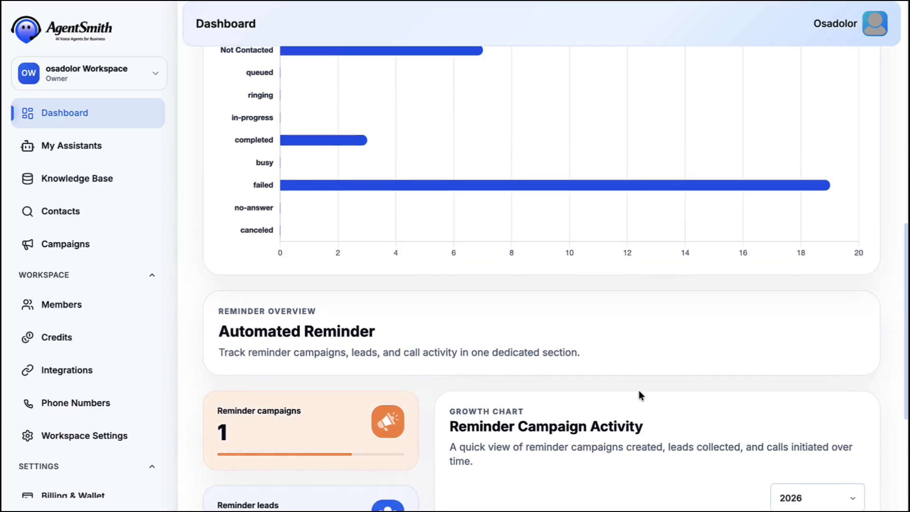
pyautogui.scroll(3, 639, 396)
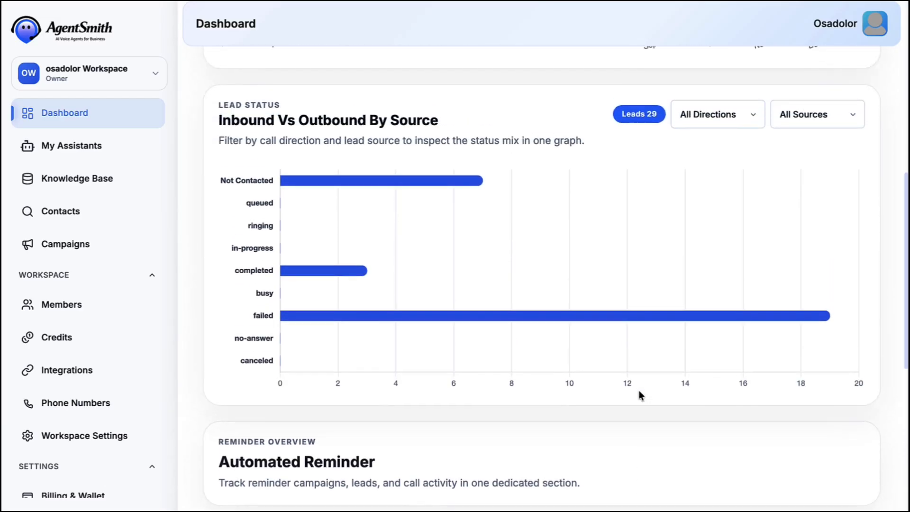
pyautogui.scroll(3, 640, 394)
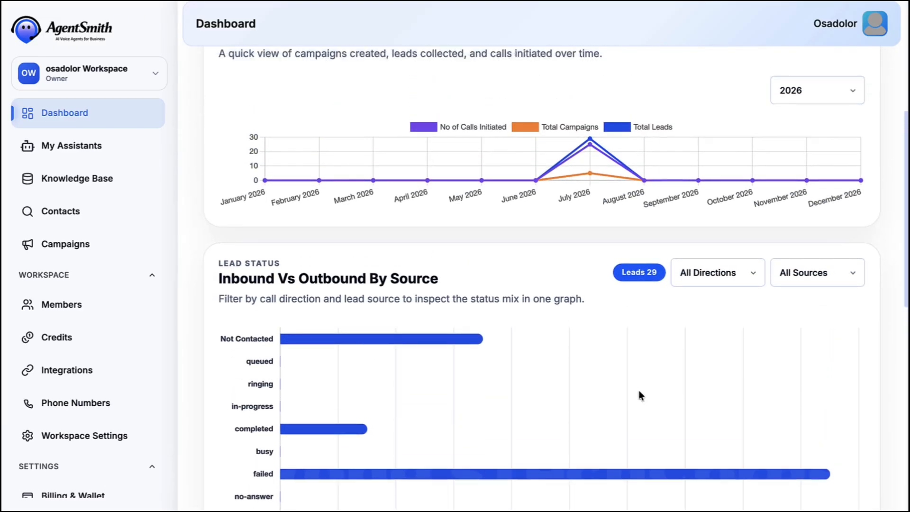
pyautogui.scroll(4, 640, 396)
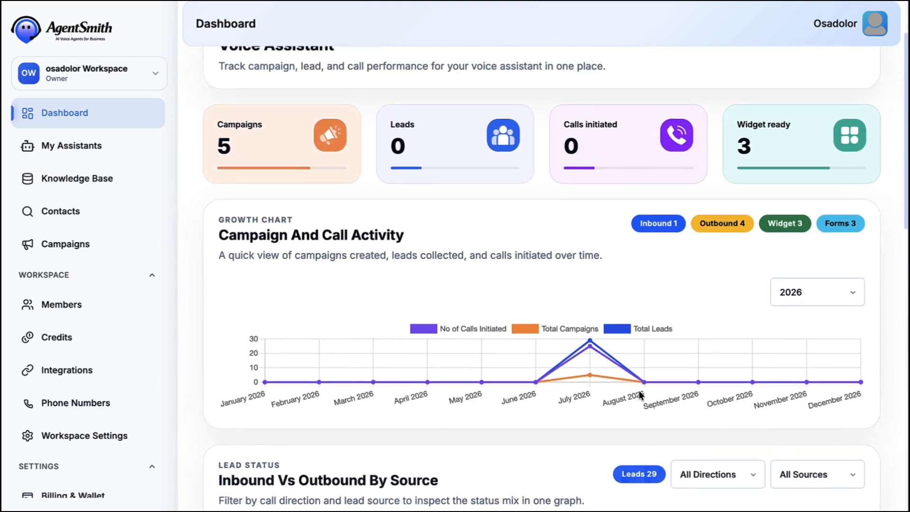
pyautogui.scroll(1, 639, 394)
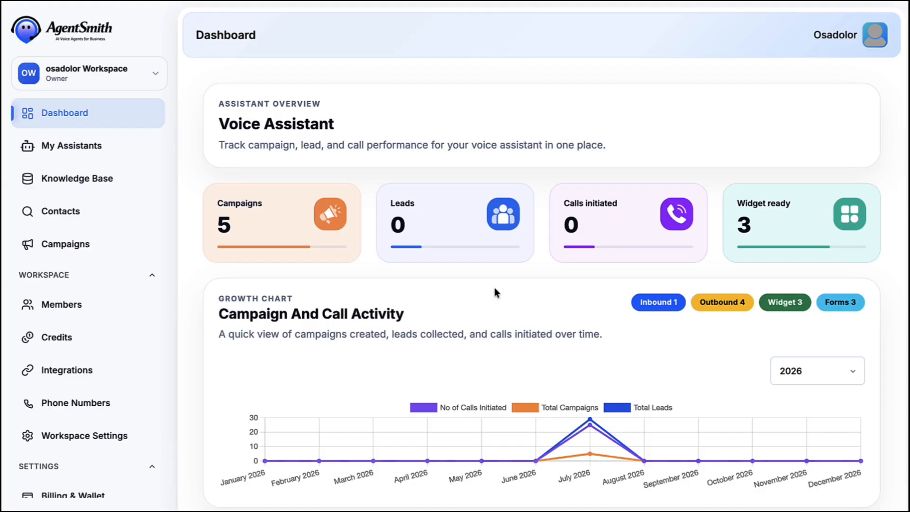
# Create a new assistant, browse the template categories, and use the General Inbound Receptionist template.
pyautogui.click(61, 150)
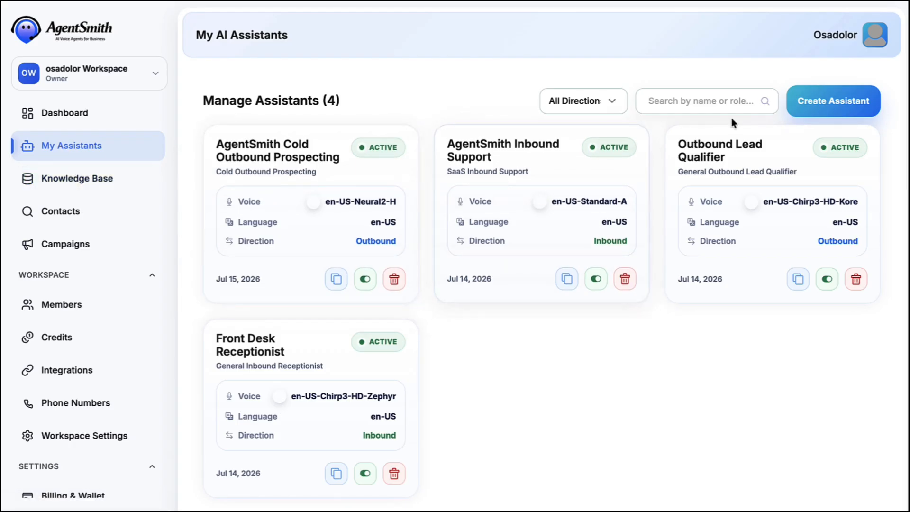
pyautogui.click(816, 108)
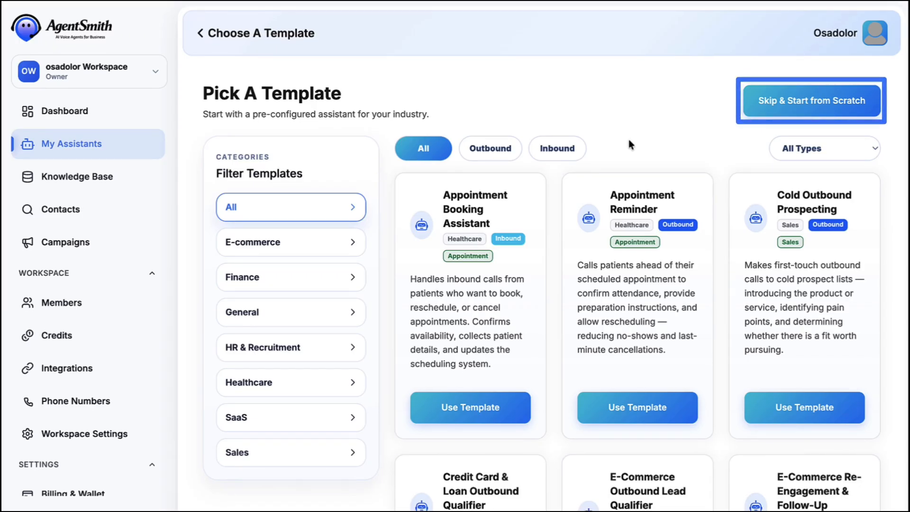
pyautogui.click(338, 243)
pyautogui.click(327, 276)
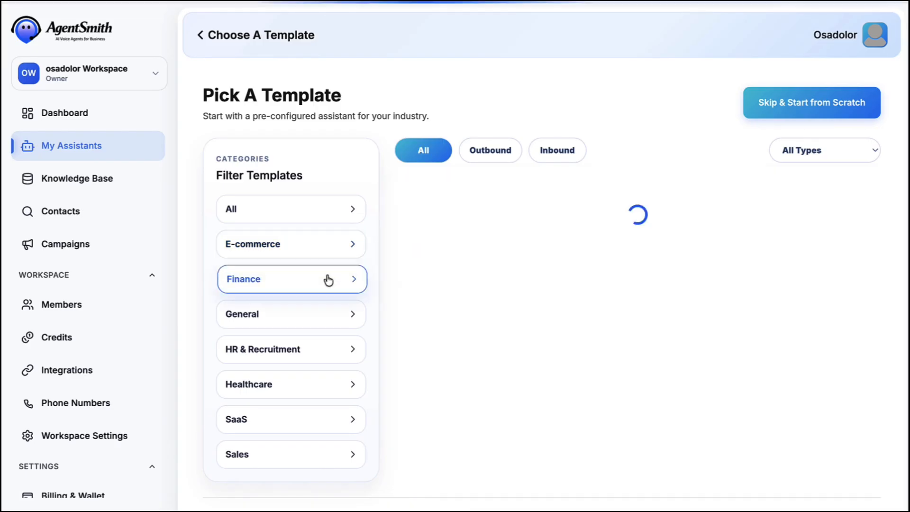
pyautogui.click(308, 318)
pyautogui.click(361, 347)
pyautogui.click(294, 427)
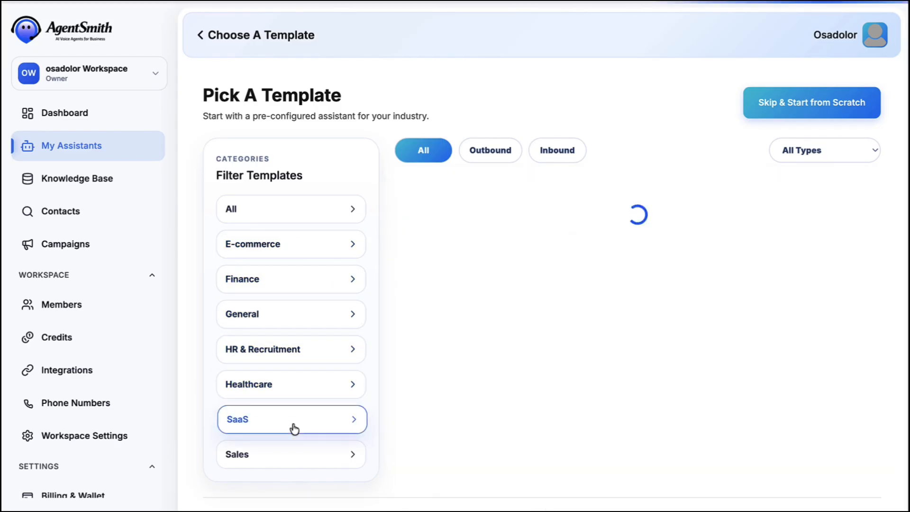
pyautogui.click(294, 455)
pyautogui.click(308, 317)
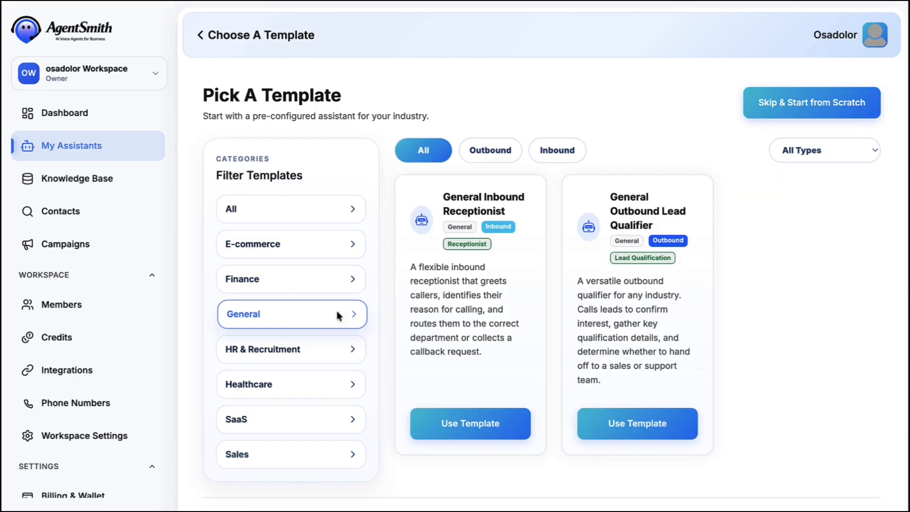
pyautogui.click(462, 422)
# Name the assistant 'Front Desk Assistant' with job Receptionist and company 'PulseFit Gym'.
pyautogui.tripleClick(464, 235)
pyautogui.write('Front D')
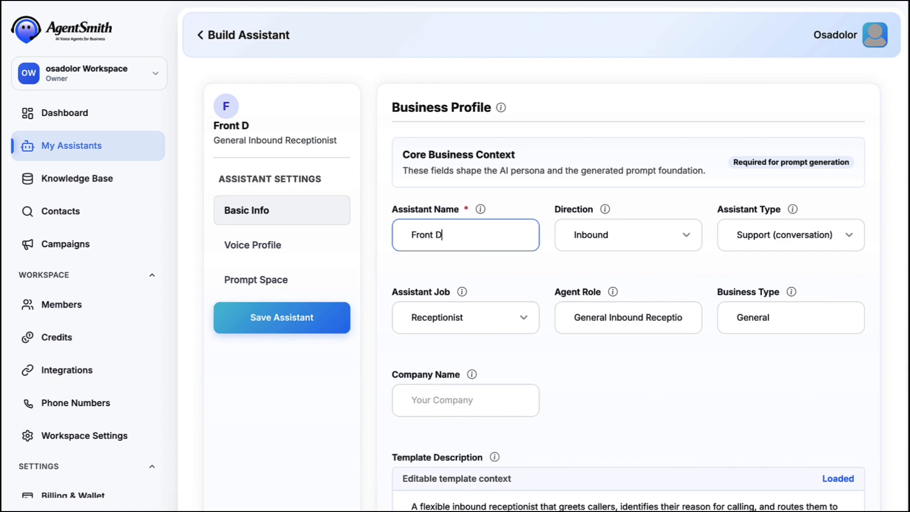
pyautogui.write('esk Assistant')
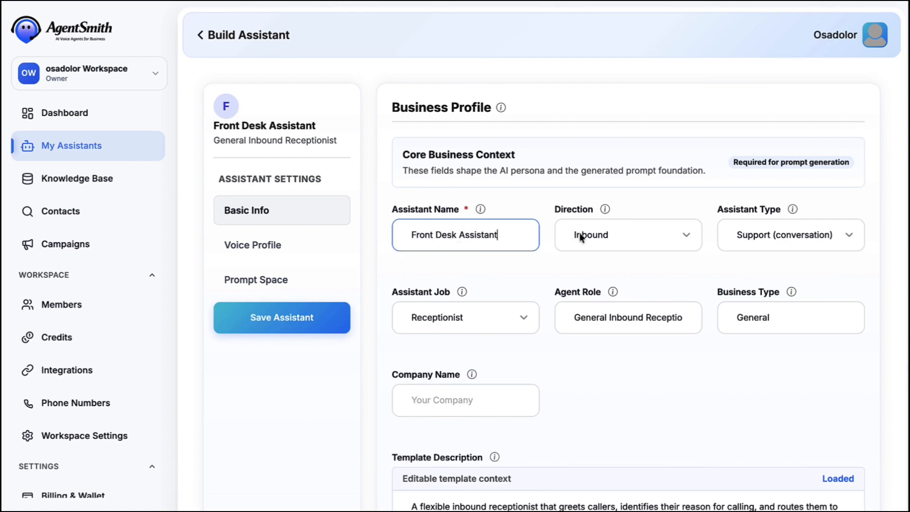
pyautogui.click(738, 241)
pyautogui.click(505, 314)
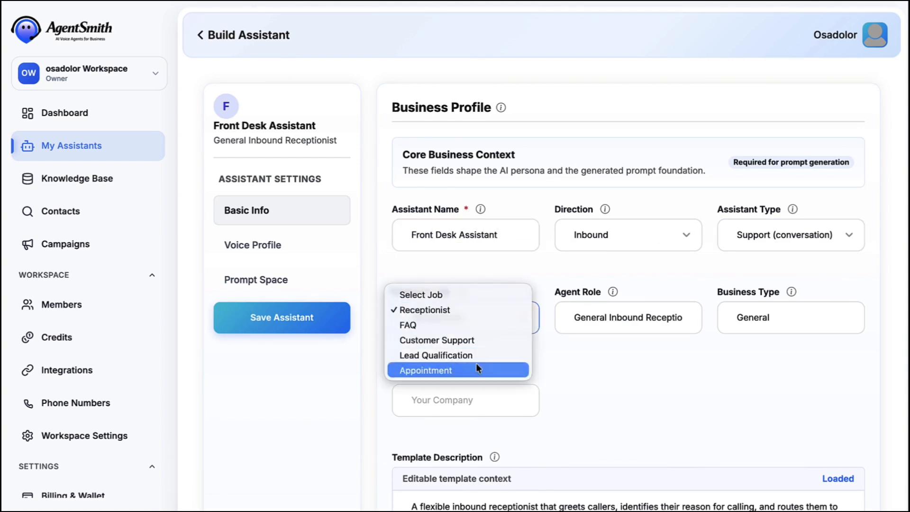
pyautogui.click(469, 311)
pyautogui.click(492, 404)
pyautogui.write('Pulse')
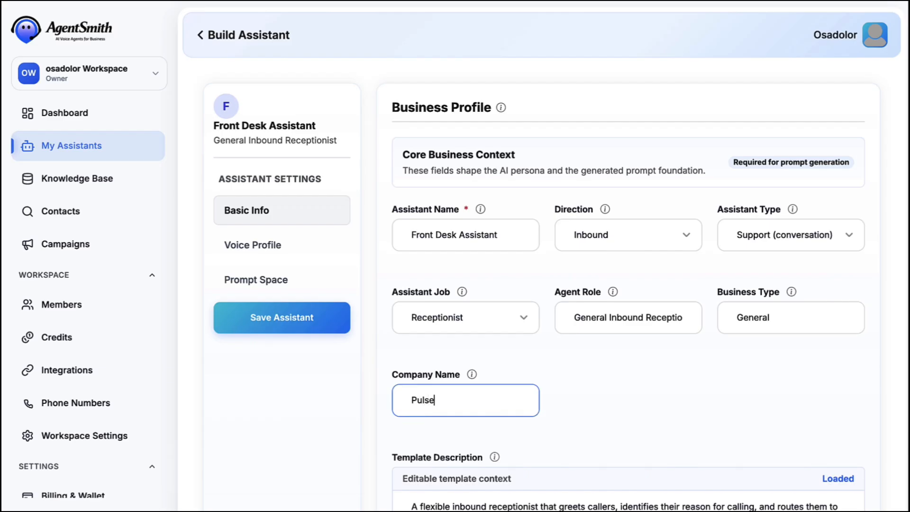
pyautogui.write('Fit Gym')
pyautogui.scroll(-5, 690, 469)
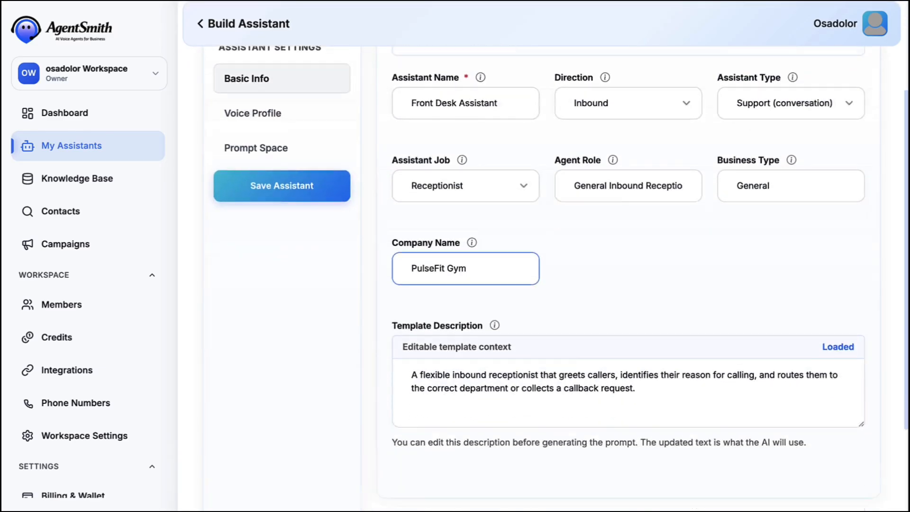
# Choose the female Kore voice at 1x speaking speed.
pyautogui.click(782, 465)
pyautogui.click(646, 263)
pyautogui.click(849, 296)
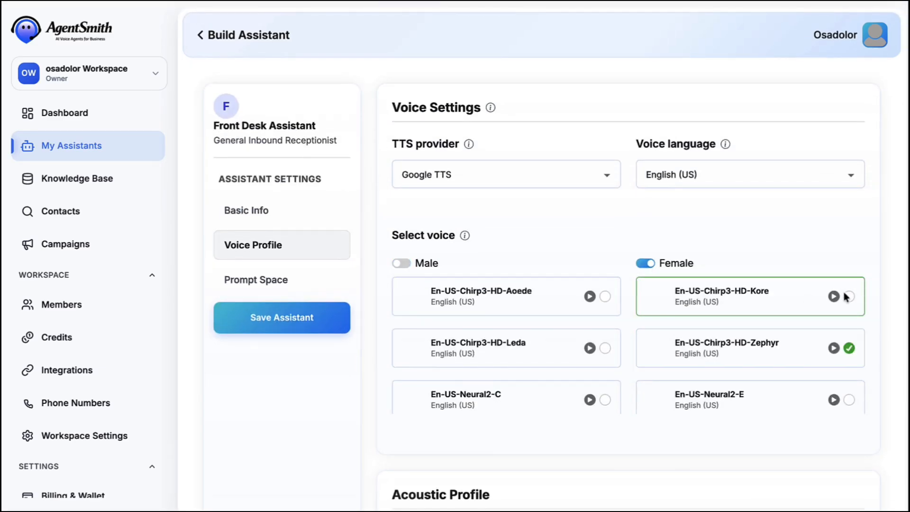
pyautogui.scroll(-10, 768, 329)
pyautogui.click(699, 298)
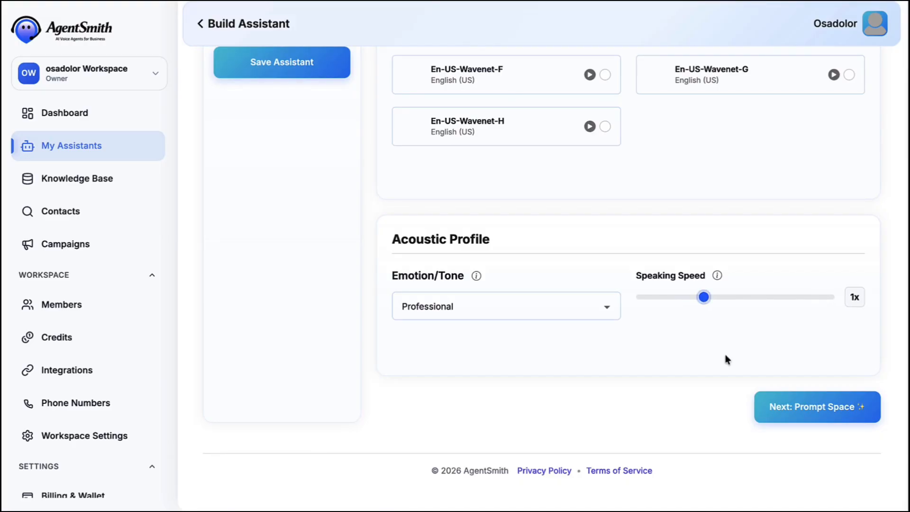
# Auto-generate the assistant prompt and save the Front Desk Assistant.
pyautogui.click(790, 408)
pyautogui.click(657, 104)
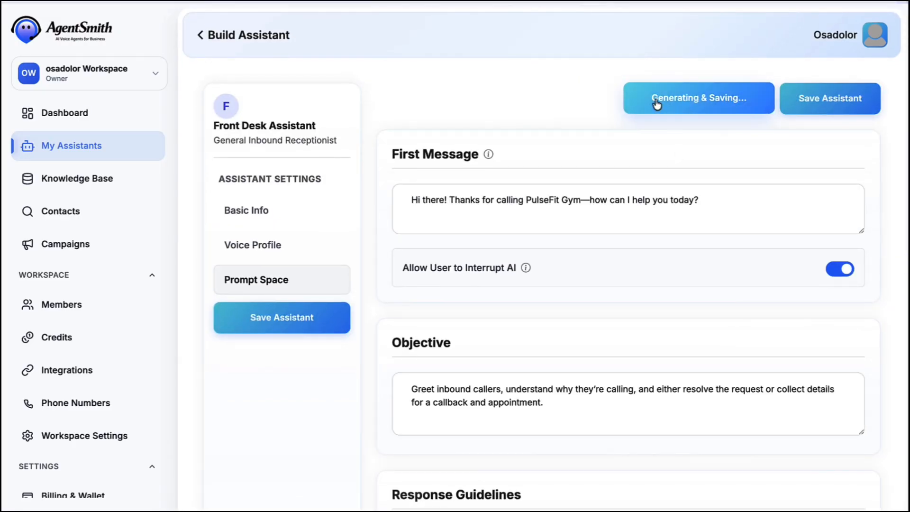
pyautogui.scroll(-10, 658, 173)
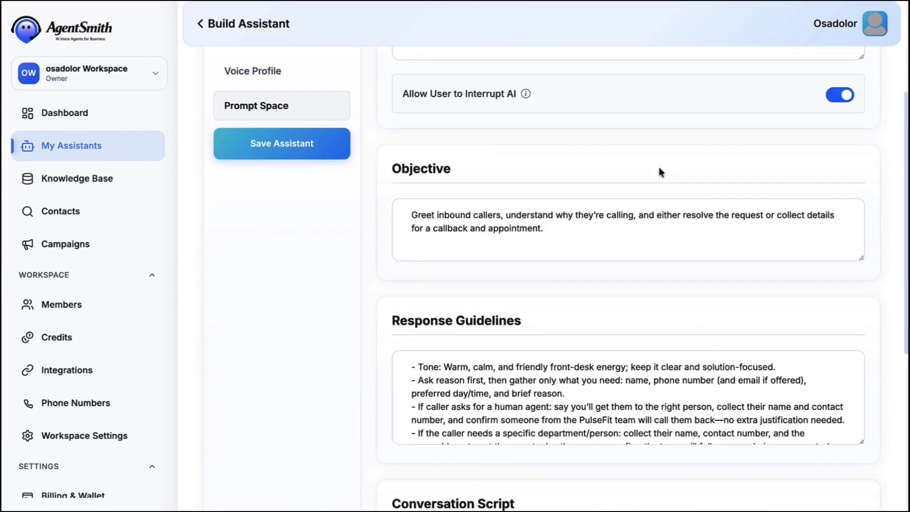
pyautogui.scroll(10, 796, 113)
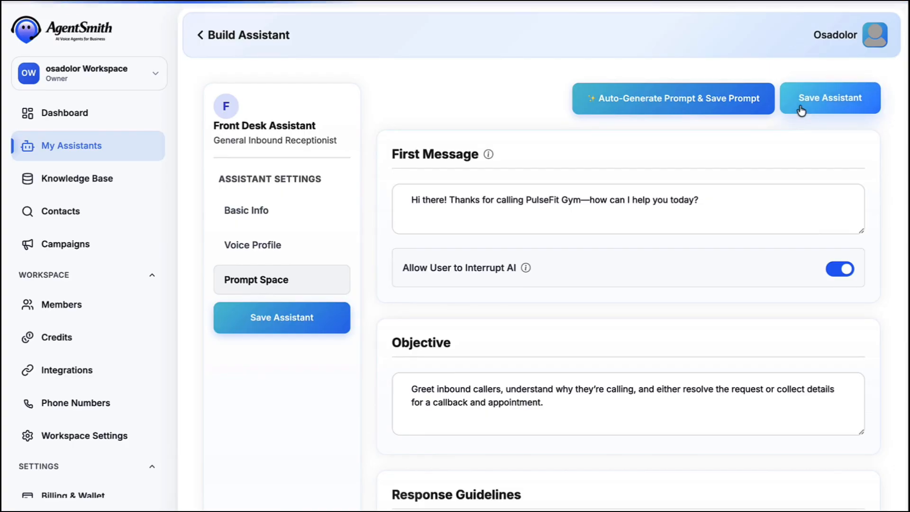
pyautogui.click(797, 113)
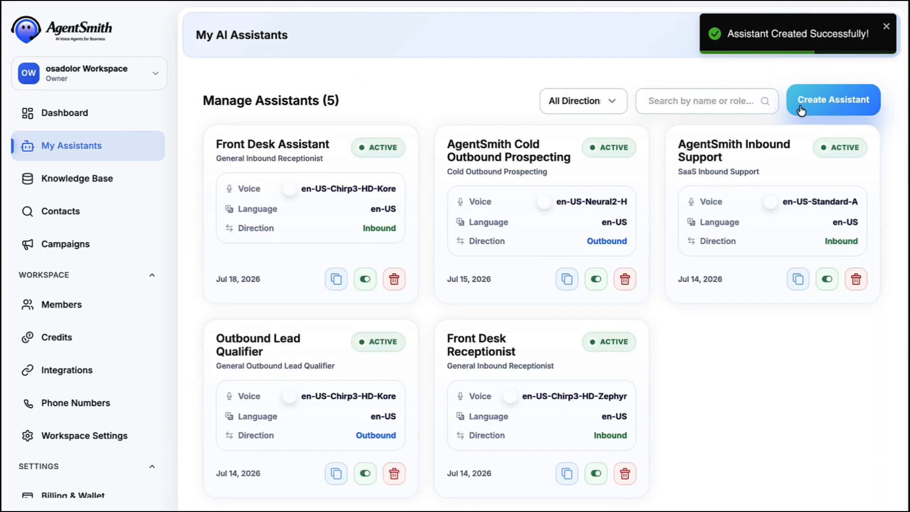
# Create a knowledge base titled 'PulseFit KB' with description 'Pulse'.
pyautogui.click(75, 178)
pyautogui.click(797, 101)
pyautogui.click(410, 211)
pyautogui.write('Puls')
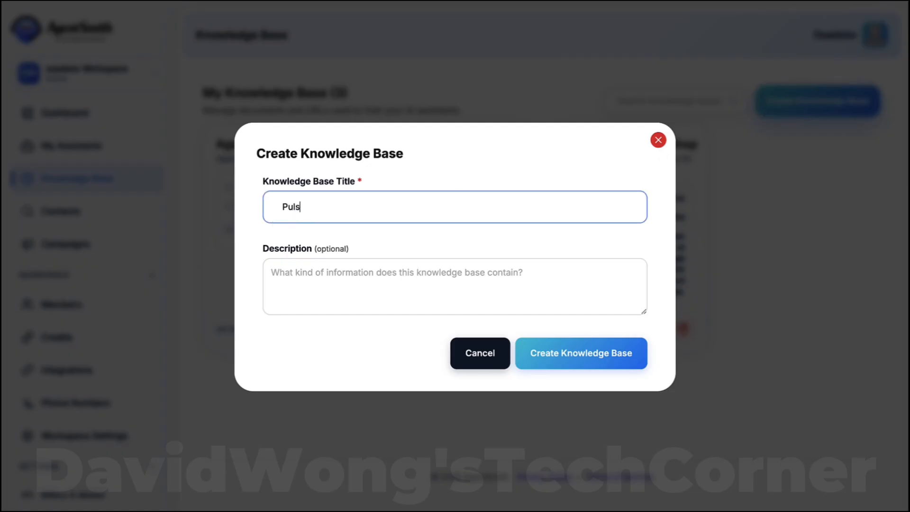
pyautogui.write('eFit KB')
pyautogui.click(397, 285)
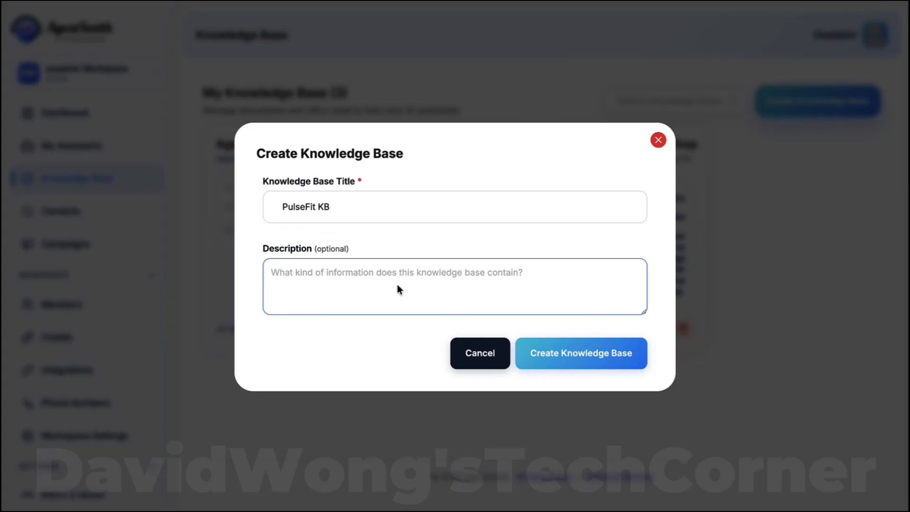
pyautogui.write('PulseFit')
pyautogui.click(564, 345)
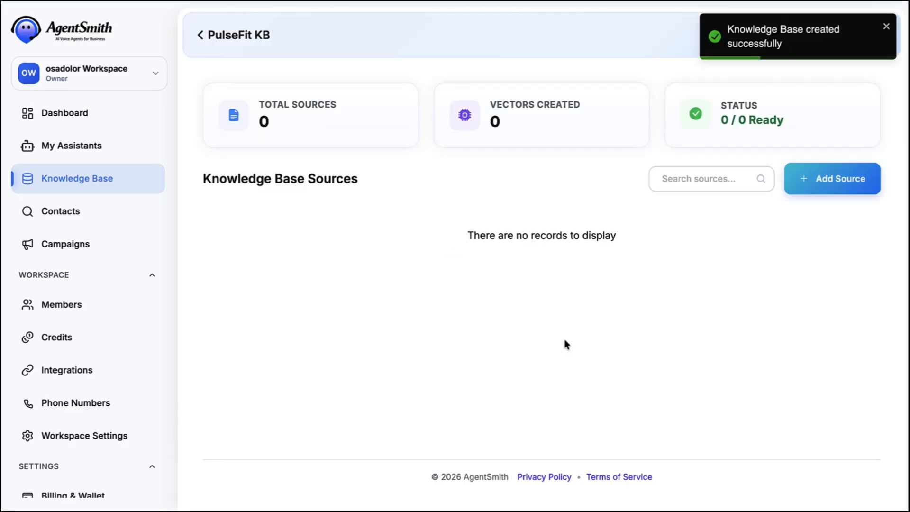
# Upload PulseFit Gym.pdf as a PDF source with a title and process it.
pyautogui.click(806, 196)
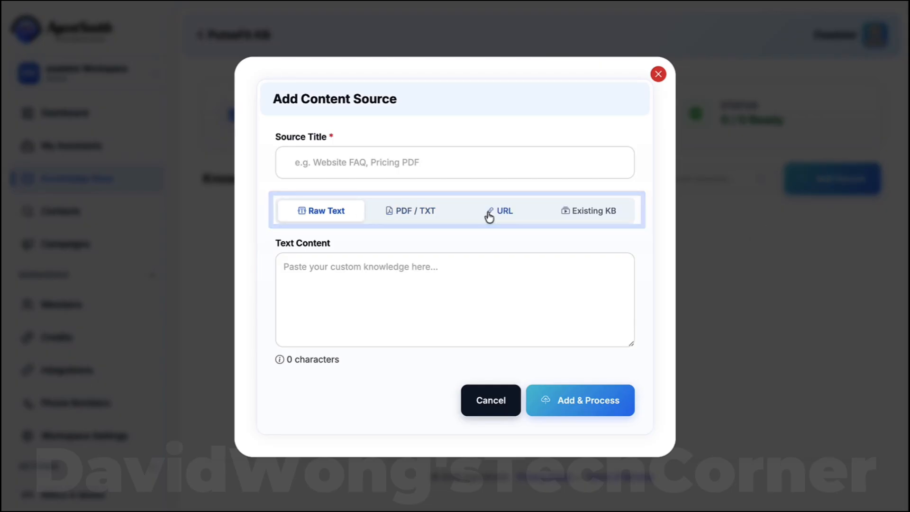
pyautogui.click(410, 215)
pyautogui.click(334, 305)
pyautogui.click(319, 208)
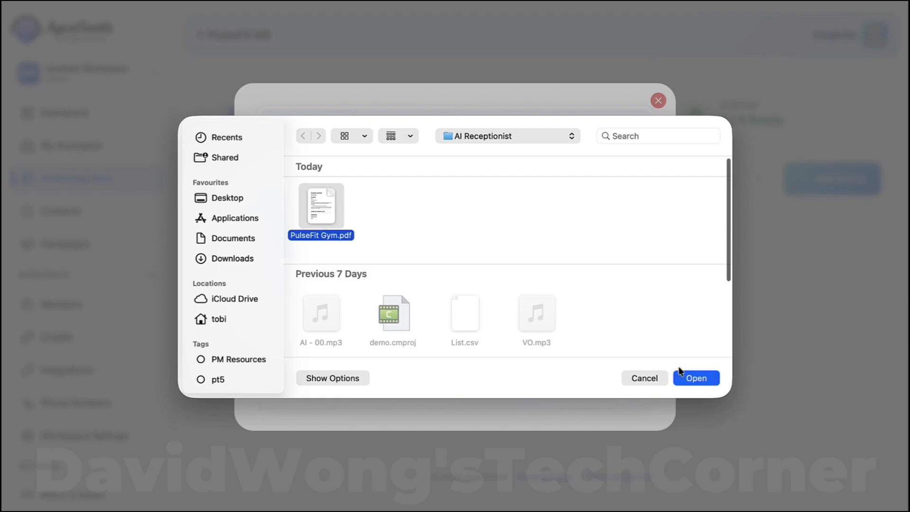
pyautogui.click(682, 373)
pyautogui.click(372, 188)
pyautogui.write('PulseFit')
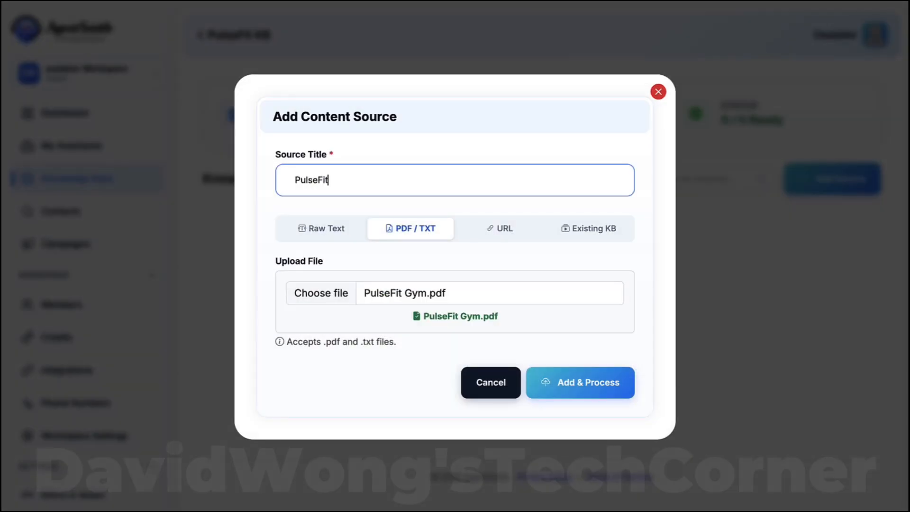
pyautogui.click(437, 217)
pyautogui.click(571, 380)
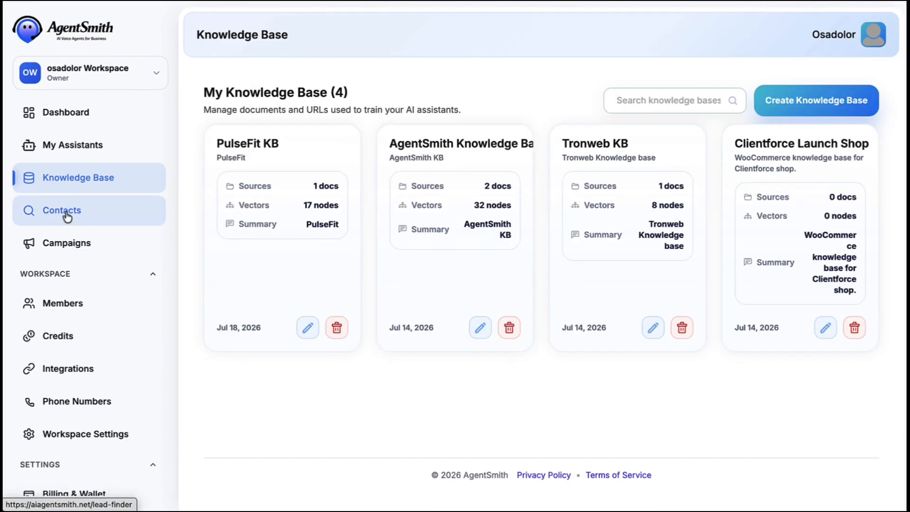
# Create an empty contact list 'PulseFit List' with description 'PulseFit'.
pyautogui.click(48, 210)
pyautogui.click(810, 178)
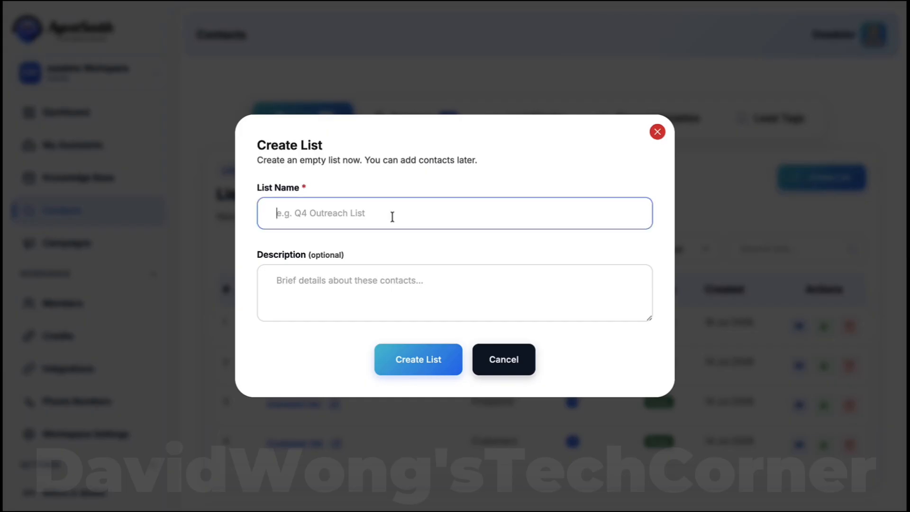
pyautogui.write('PulseF')
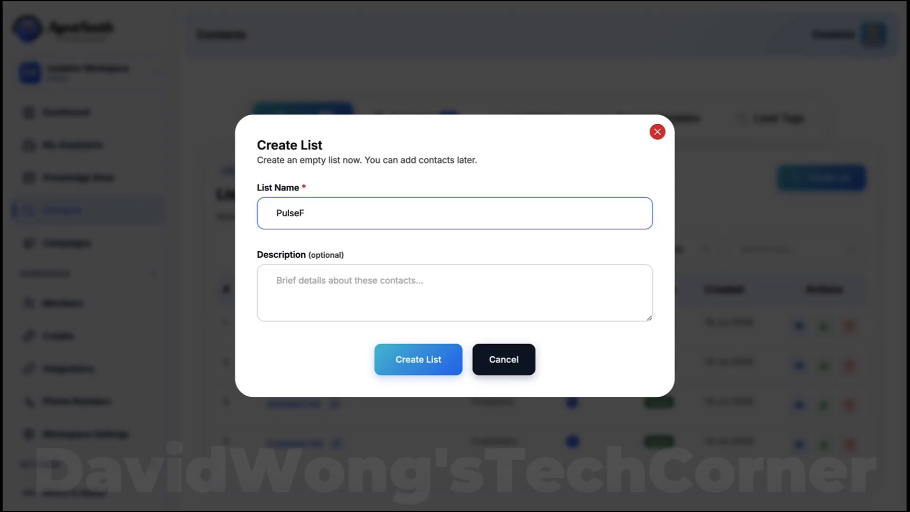
pyautogui.write('it List')
pyautogui.press('Tab')
pyautogui.write('PulseFit')
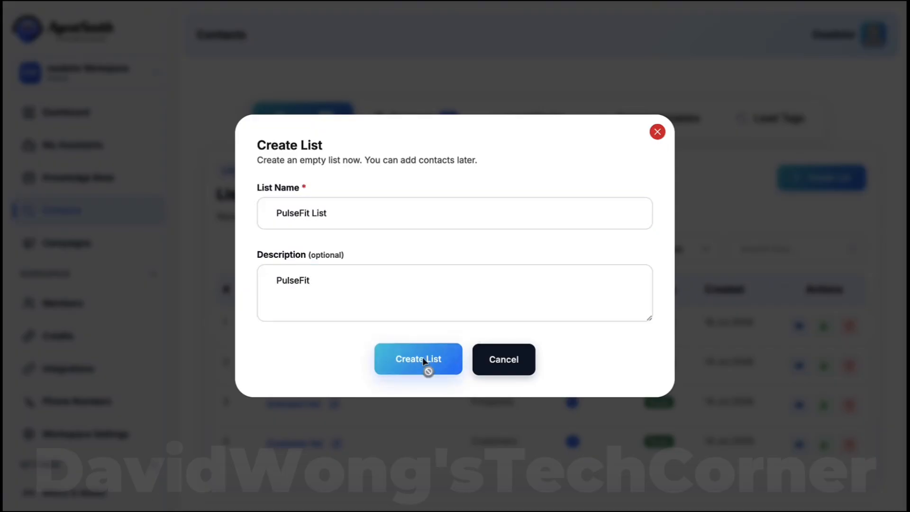
pyautogui.click(425, 363)
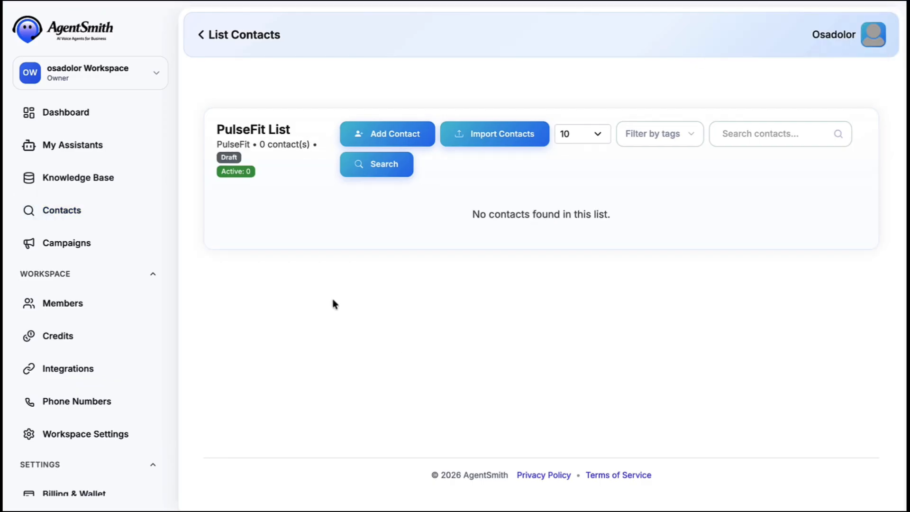
pyautogui.click(63, 243)
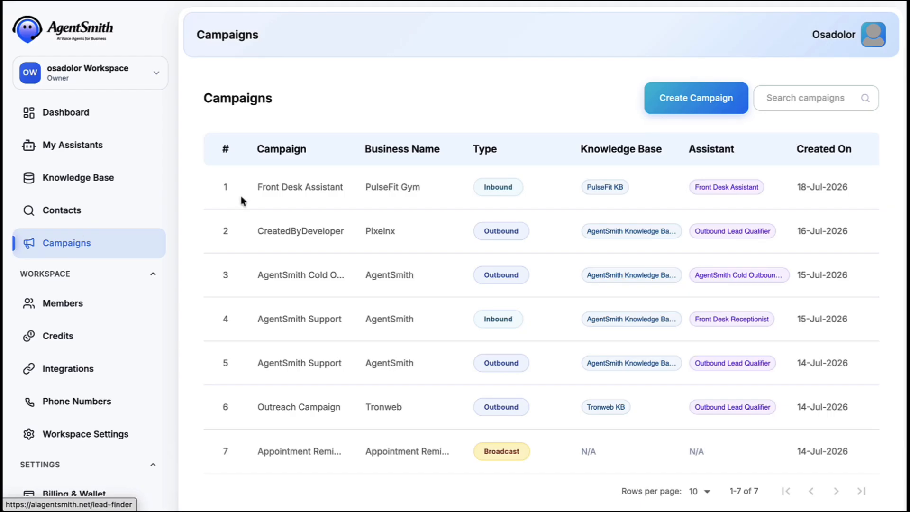
# Start an Inbound campaign named 'Front Desk Assistant' for business 'PulseFit Gym'.
pyautogui.click(671, 101)
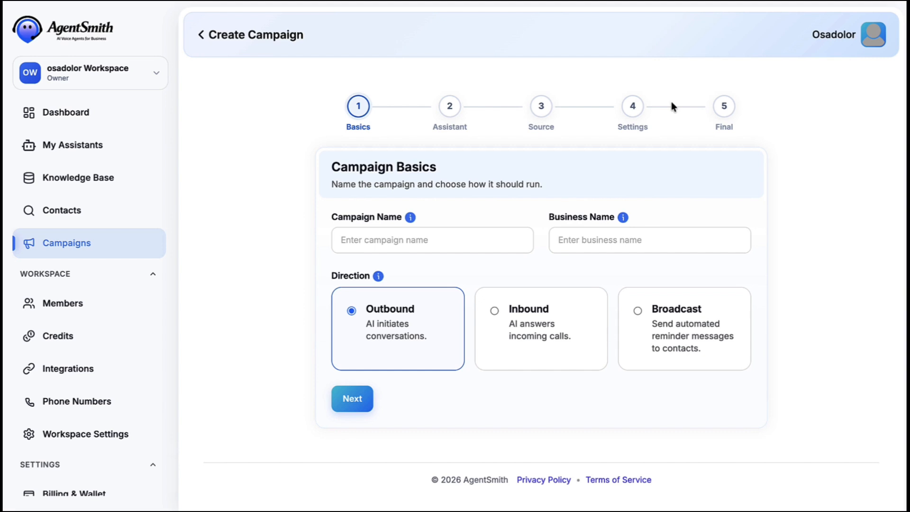
pyautogui.click(366, 240)
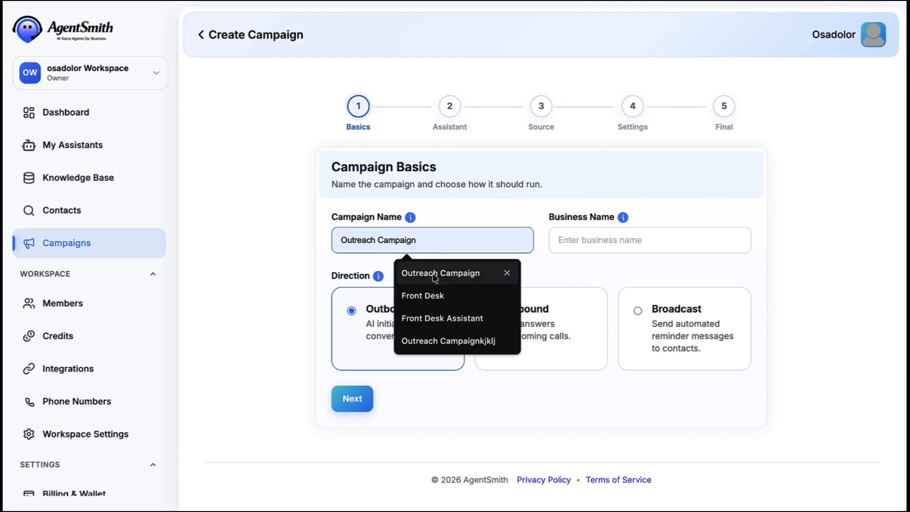
pyautogui.click(441, 318)
pyautogui.click(560, 239)
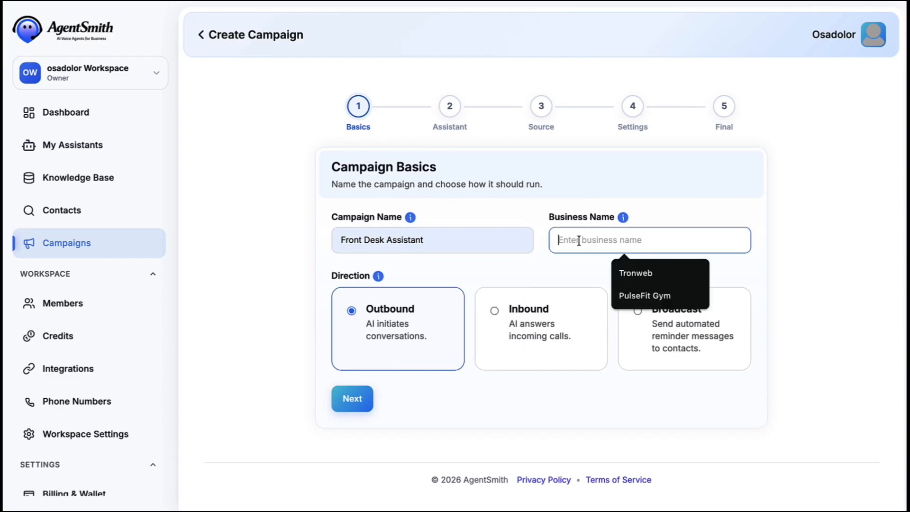
pyautogui.click(640, 298)
pyautogui.click(522, 319)
pyautogui.click(349, 403)
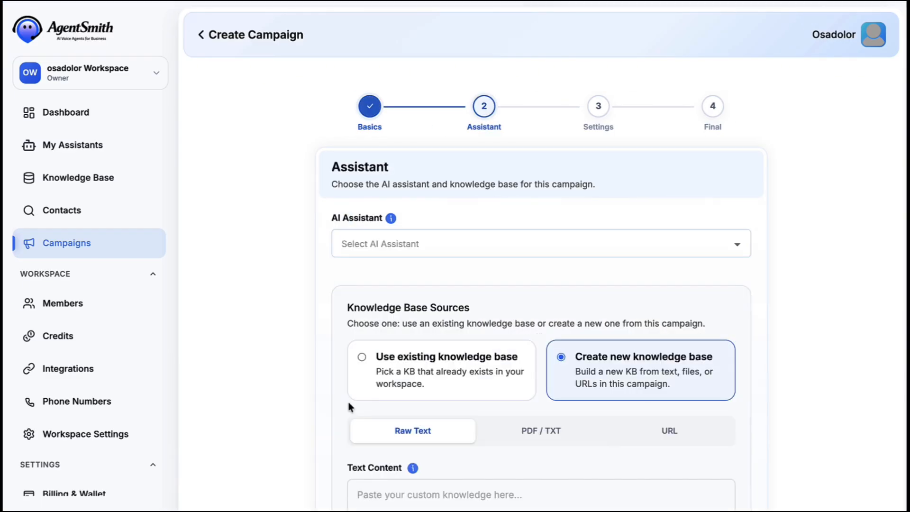
# Assign the Front Desk Assistant and the existing PulseFit KB knowledge base to the campaign.
pyautogui.scroll(-2, 432, 308)
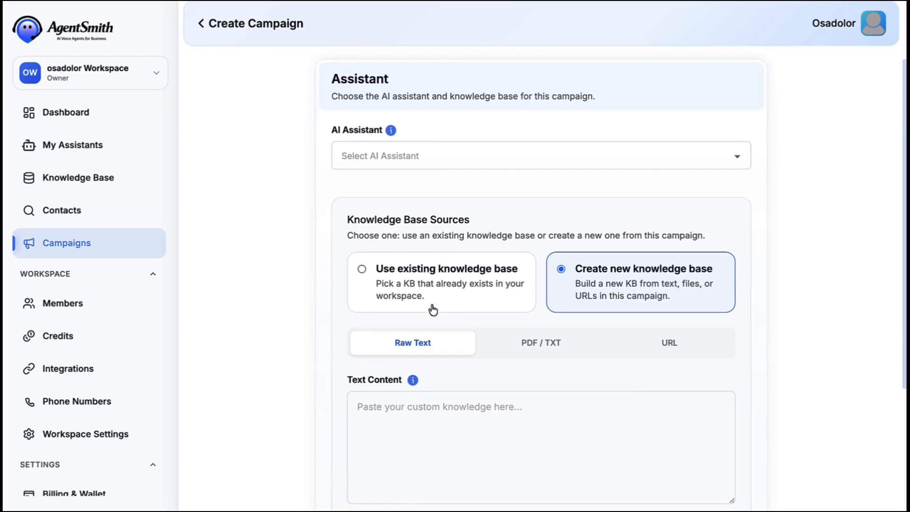
pyautogui.click(453, 157)
pyautogui.click(445, 184)
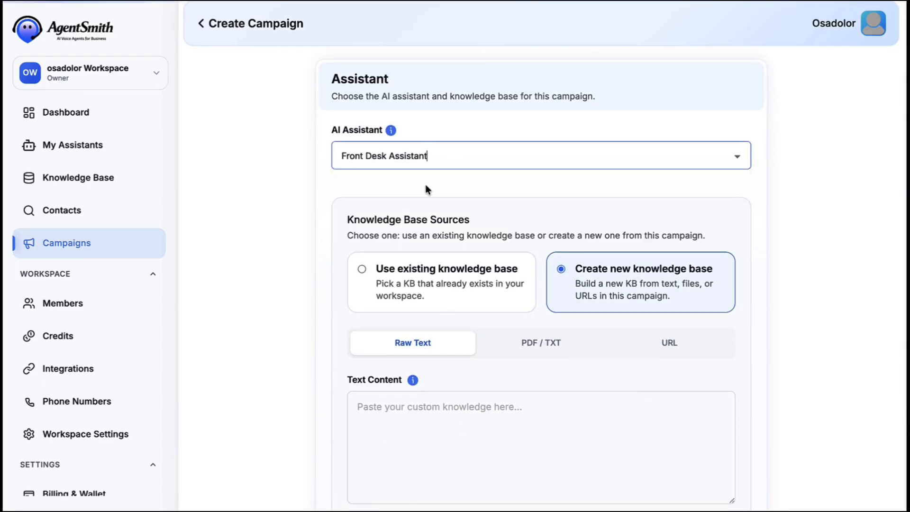
pyautogui.click(437, 272)
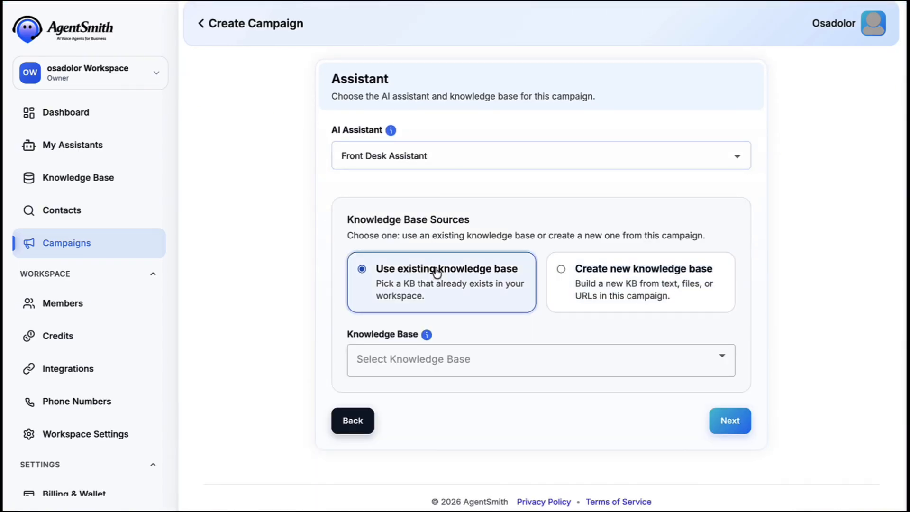
pyautogui.click(446, 353)
pyautogui.click(416, 402)
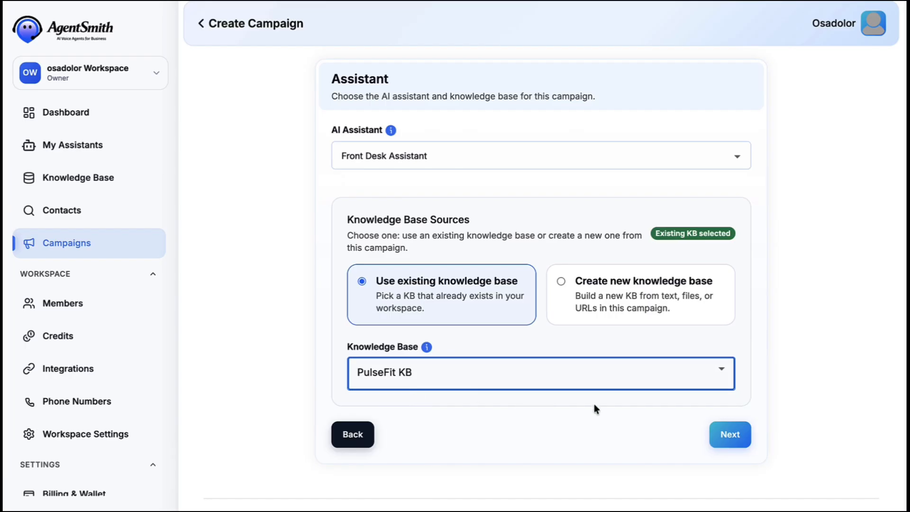
pyautogui.click(730, 434)
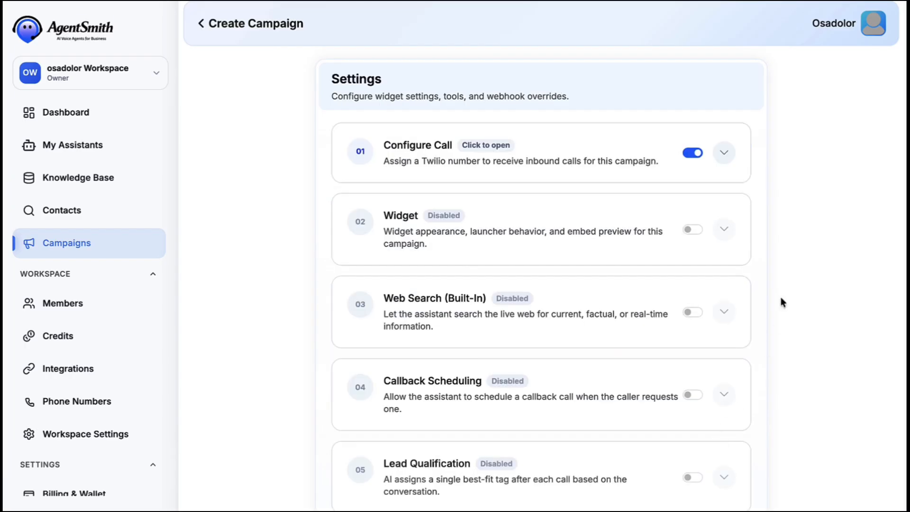
# Set the Configure Call Twilio number to the first listed number for inbound calls.
pyautogui.scroll(2, 783, 275)
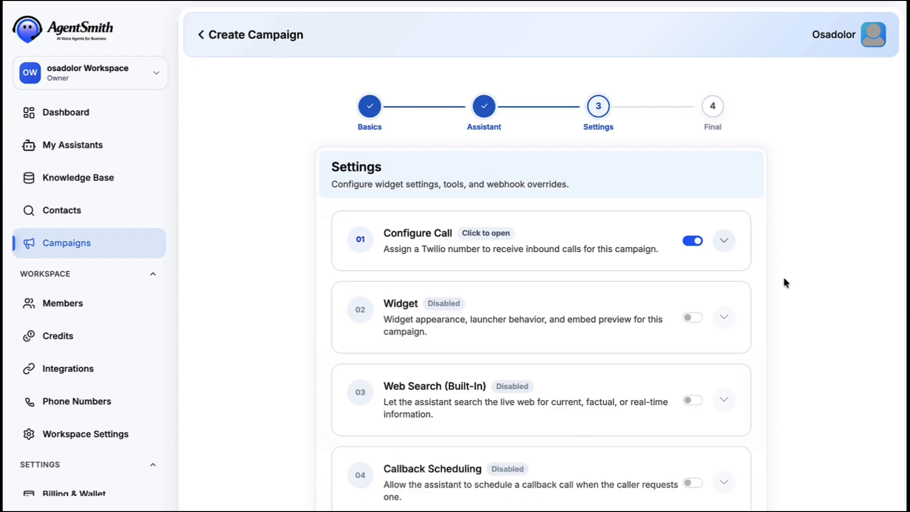
pyautogui.click(725, 241)
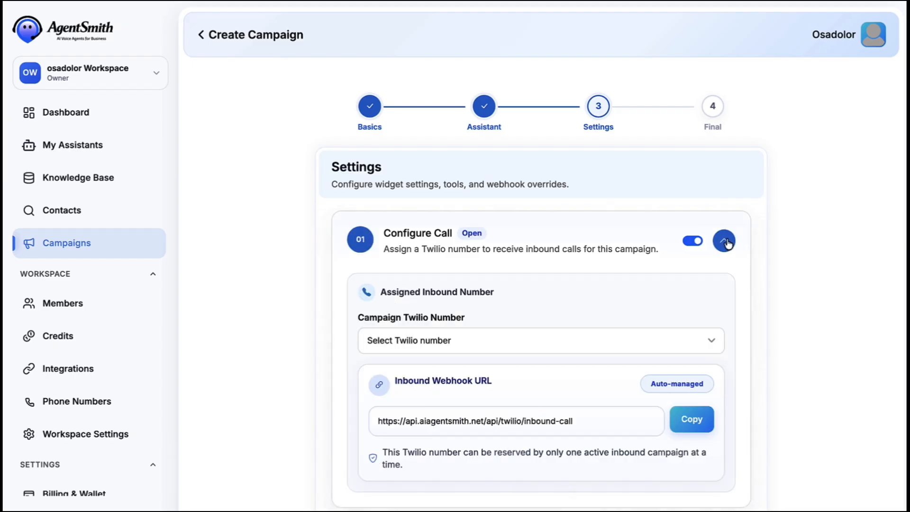
pyautogui.scroll(-3, 726, 240)
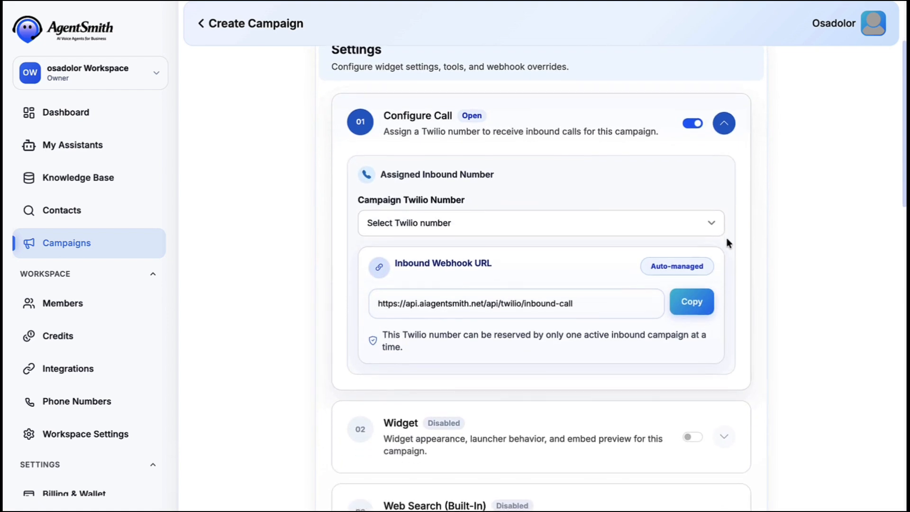
pyautogui.click(673, 214)
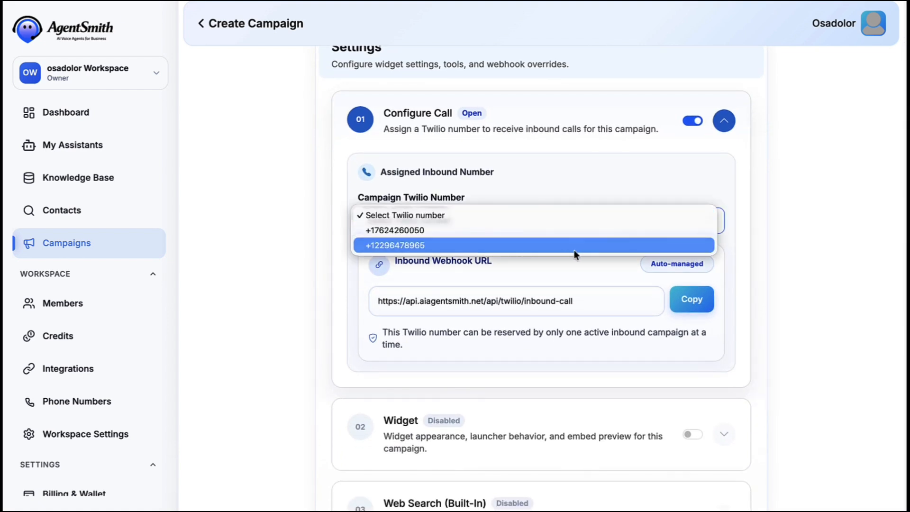
pyautogui.click(505, 231)
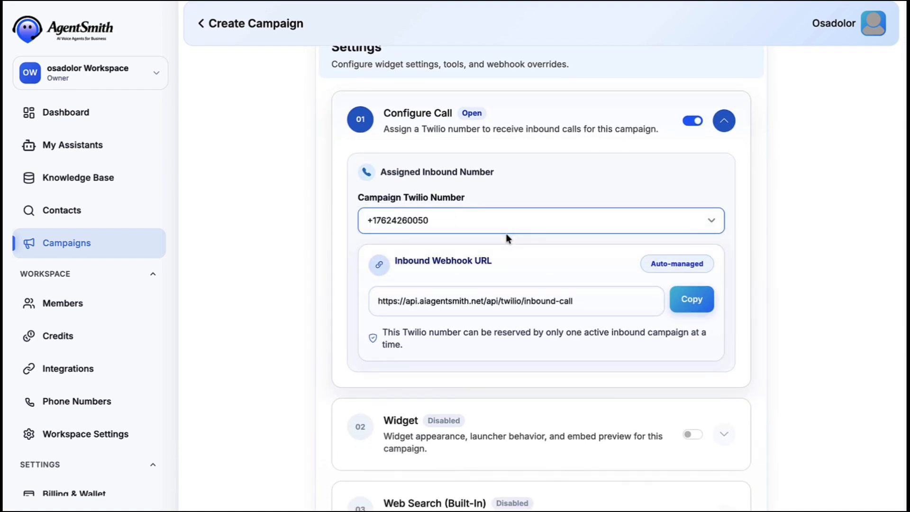
pyautogui.scroll(-1, 746, 243)
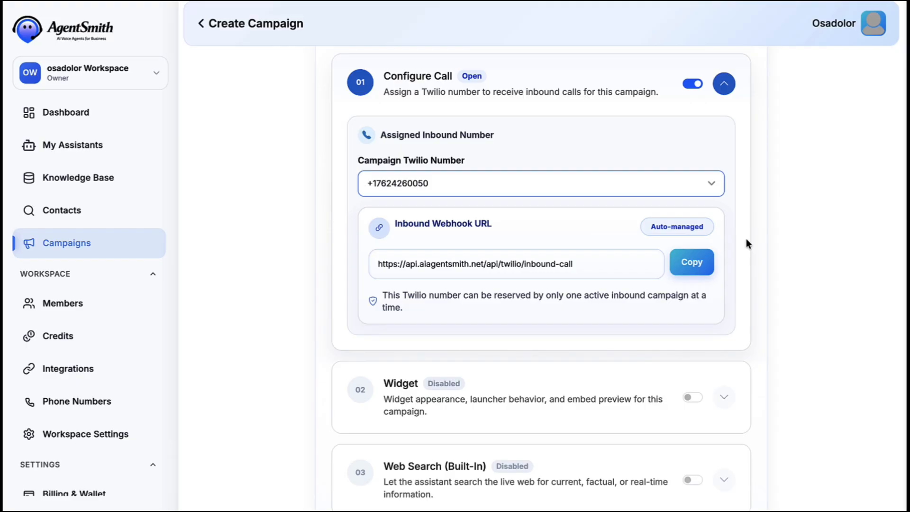
pyautogui.scroll(2, 746, 239)
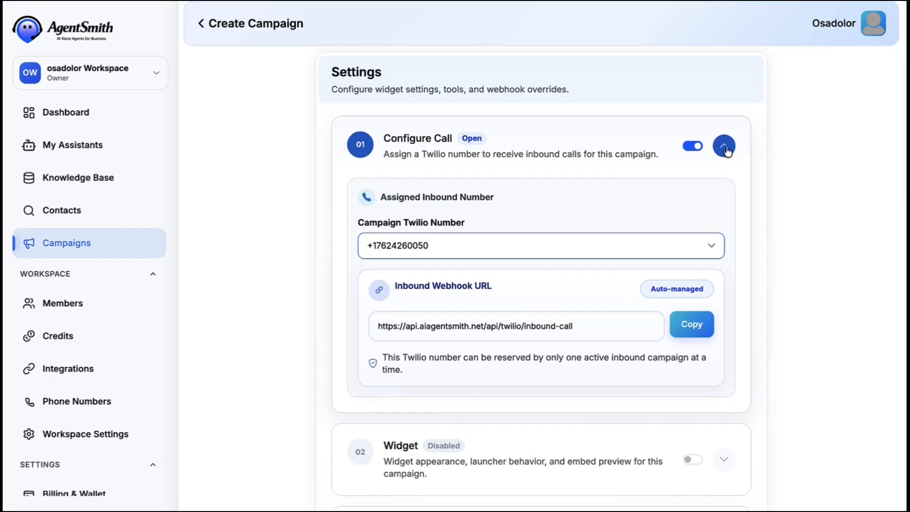
pyautogui.click(724, 145)
pyautogui.scroll(-2, 729, 184)
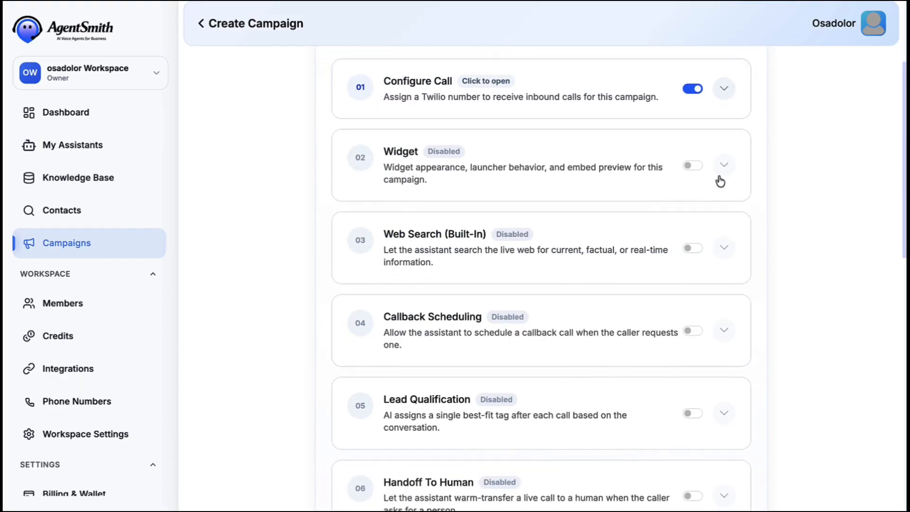
# Enable the website widget and title it 'PulseFit Front Desk'.
pyautogui.click(692, 165)
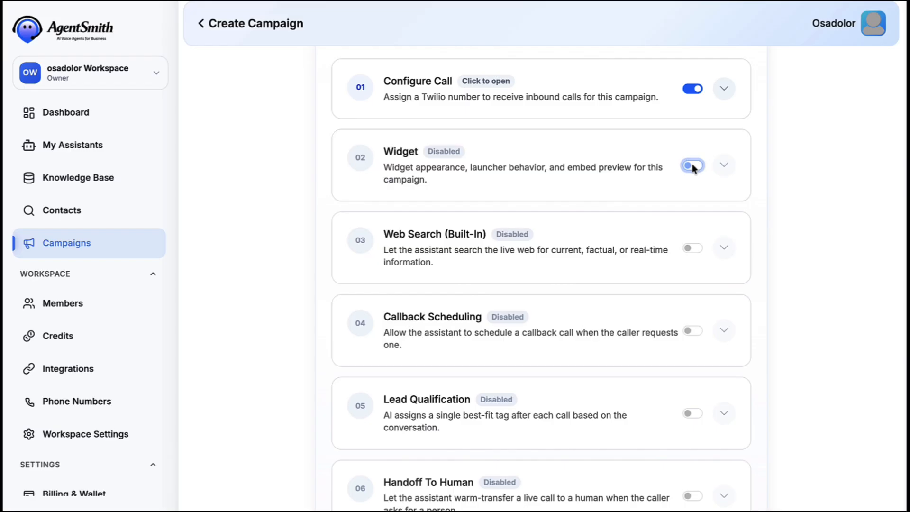
pyautogui.click(725, 167)
pyautogui.click(428, 266)
pyautogui.hotkey('ctrl', 'a')
pyautogui.write('PulseFit')
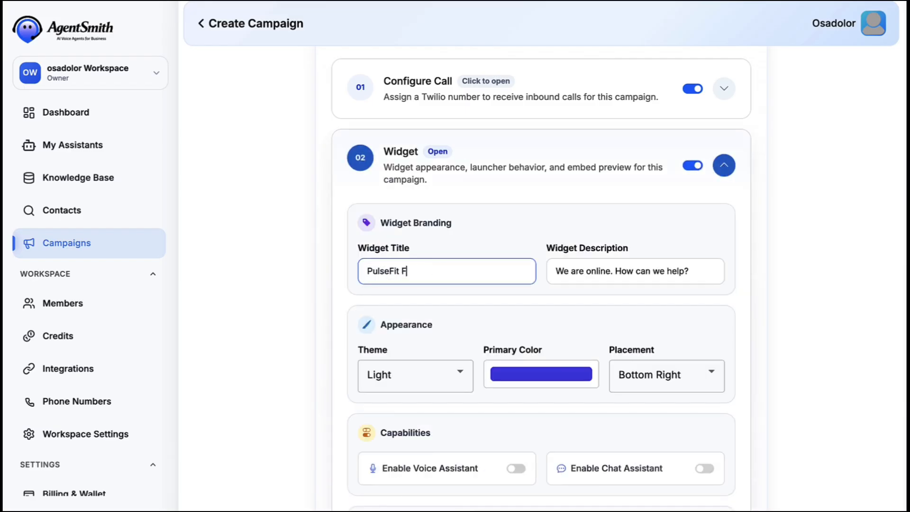
pyautogui.write(' Front Desk')
# Turn on widget voice and save widget contacts to PulseFit List.
pyautogui.scroll(-2, 524, 292)
pyautogui.click(517, 381)
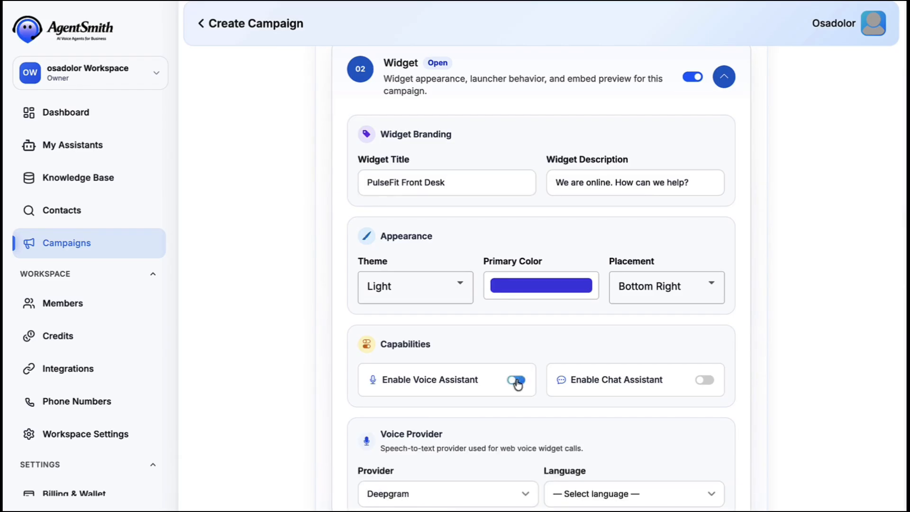
pyautogui.scroll(-3, 702, 380)
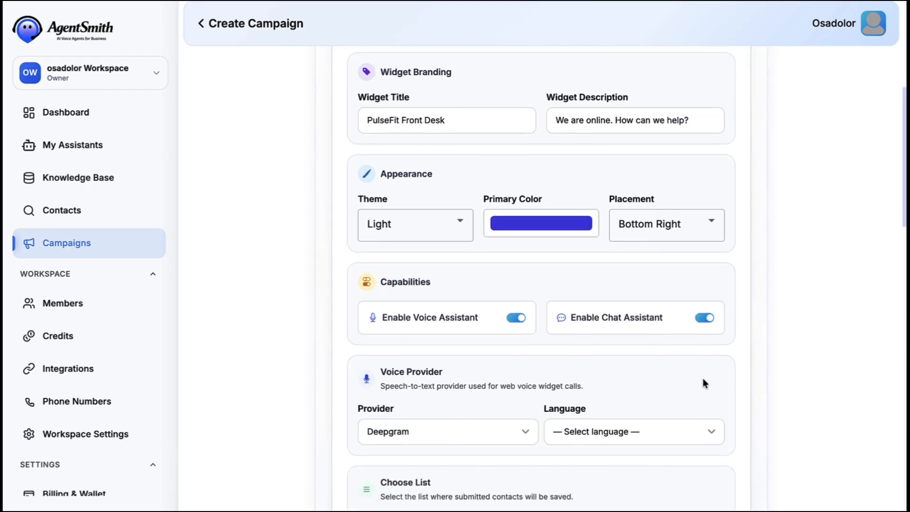
pyautogui.click(567, 449)
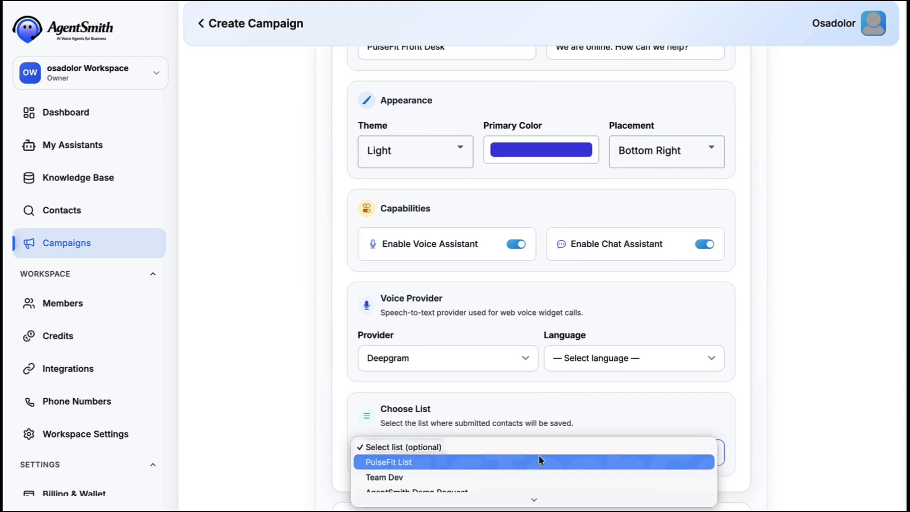
pyautogui.click(507, 466)
pyautogui.scroll(1, 667, 325)
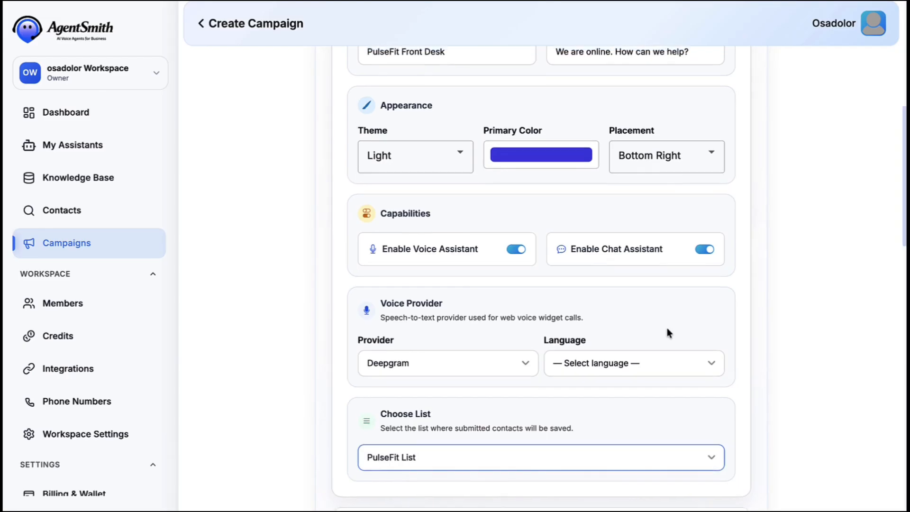
pyautogui.scroll(3, 667, 325)
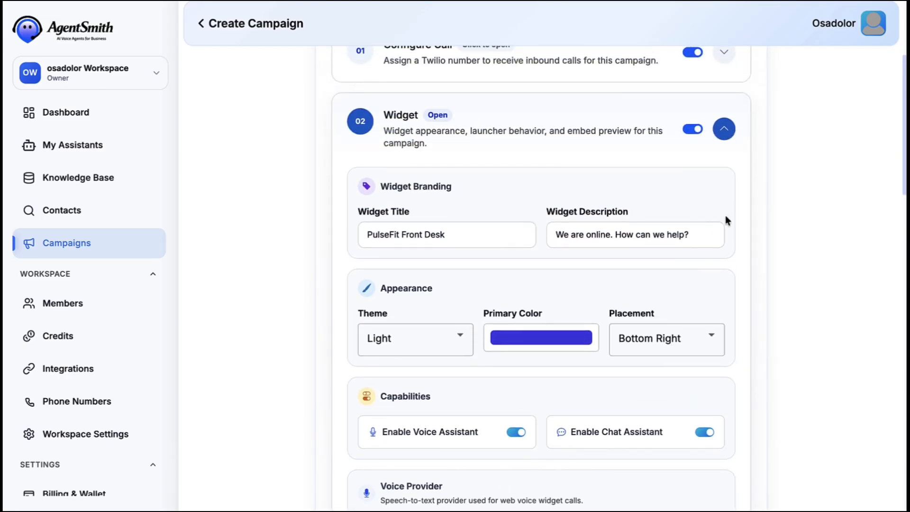
pyautogui.click(723, 136)
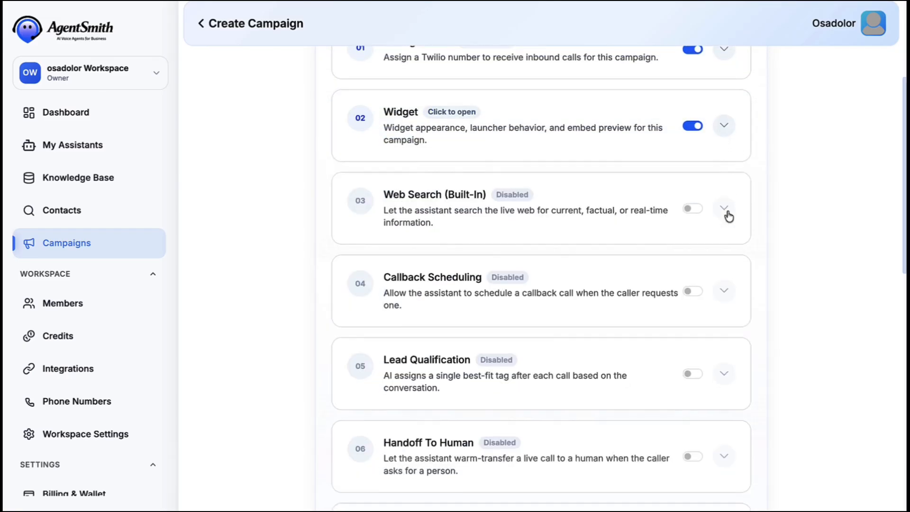
# Enable scheduling and booking using Google Calendar on the primary calendar.
pyautogui.scroll(-3, 727, 211)
pyautogui.scroll(-5, 729, 217)
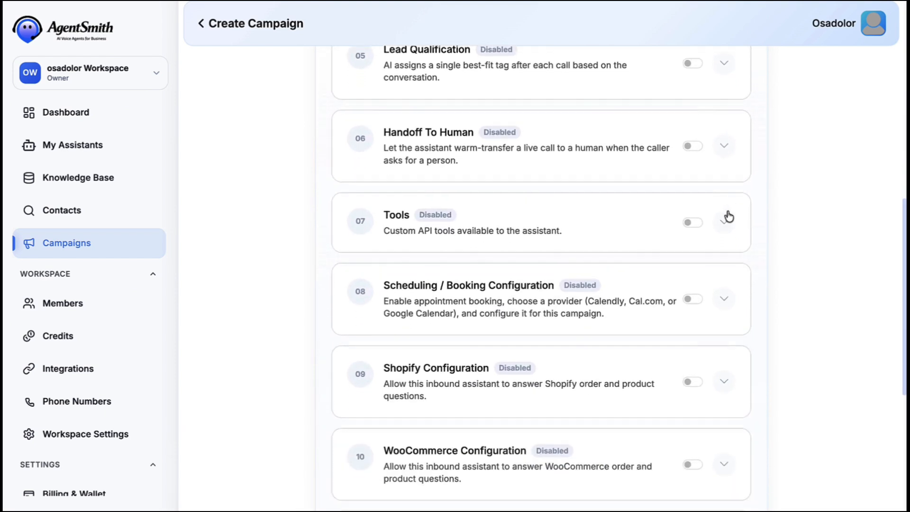
pyautogui.click(692, 217)
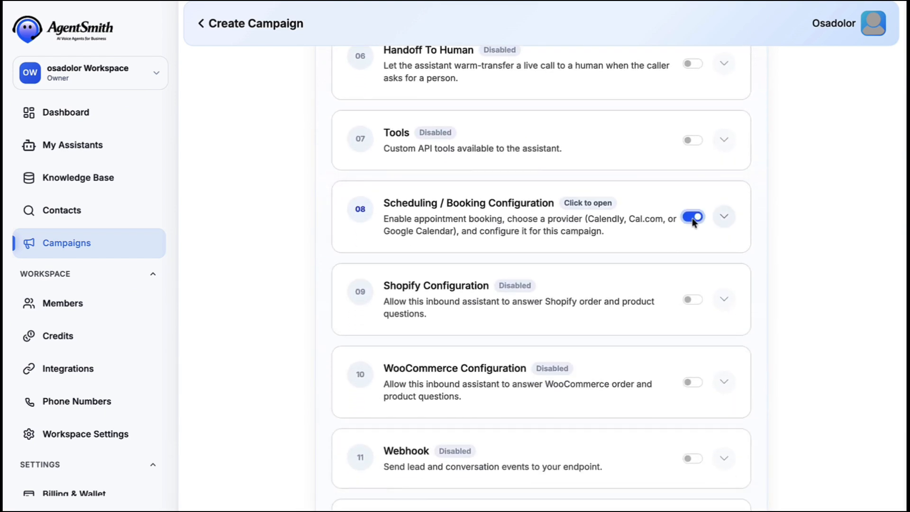
pyautogui.click(724, 220)
pyautogui.scroll(-3, 738, 253)
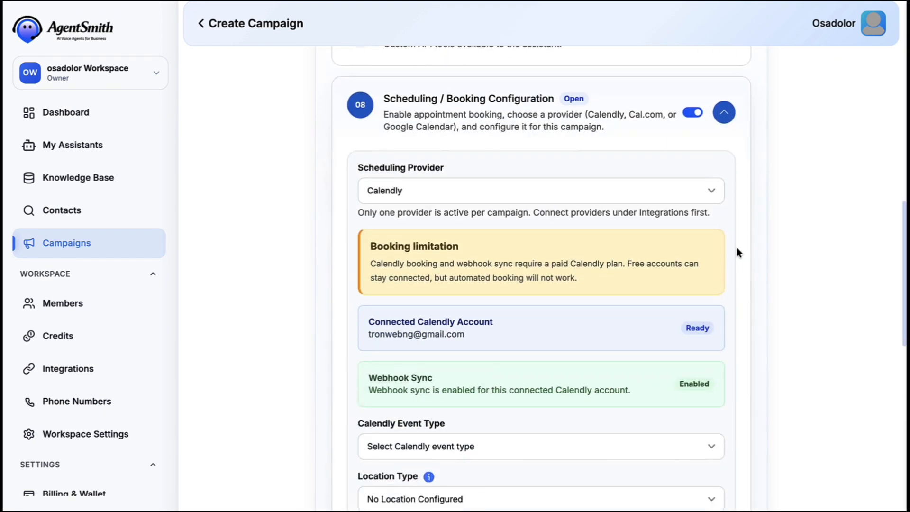
pyautogui.click(701, 137)
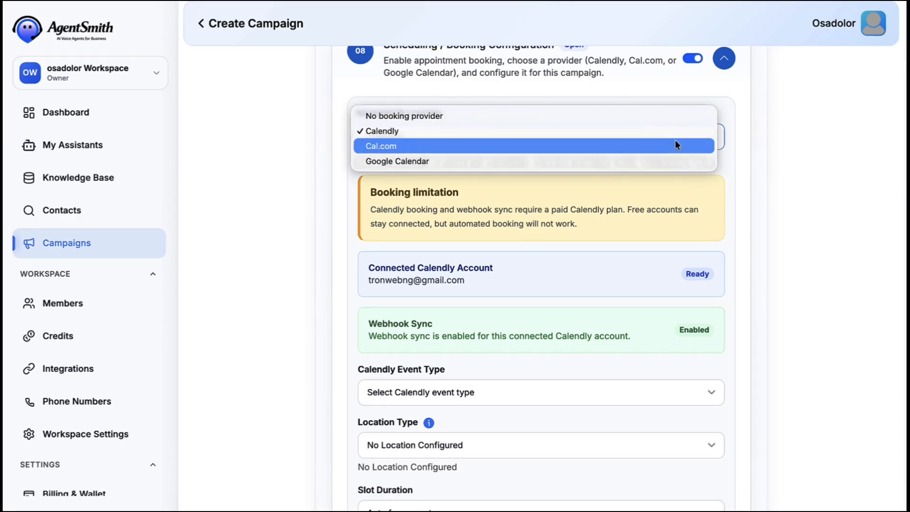
pyautogui.click(675, 162)
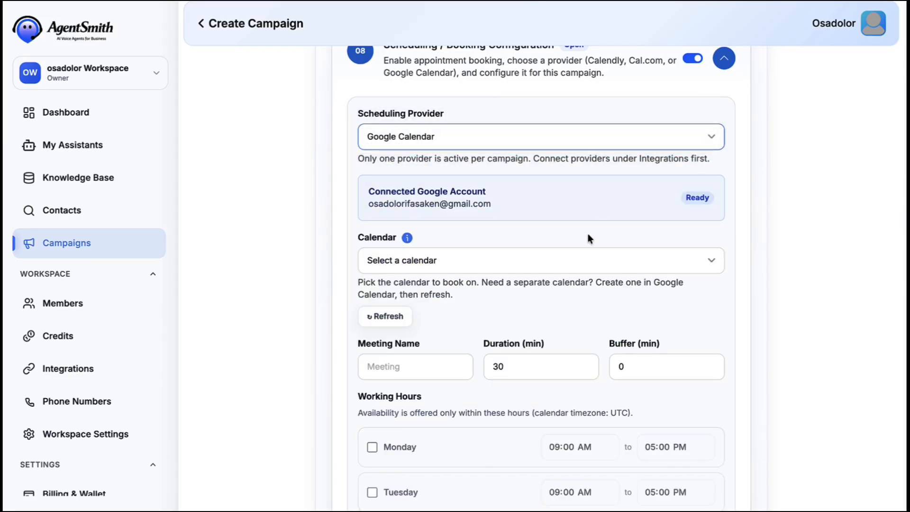
pyautogui.click(550, 262)
pyautogui.click(547, 286)
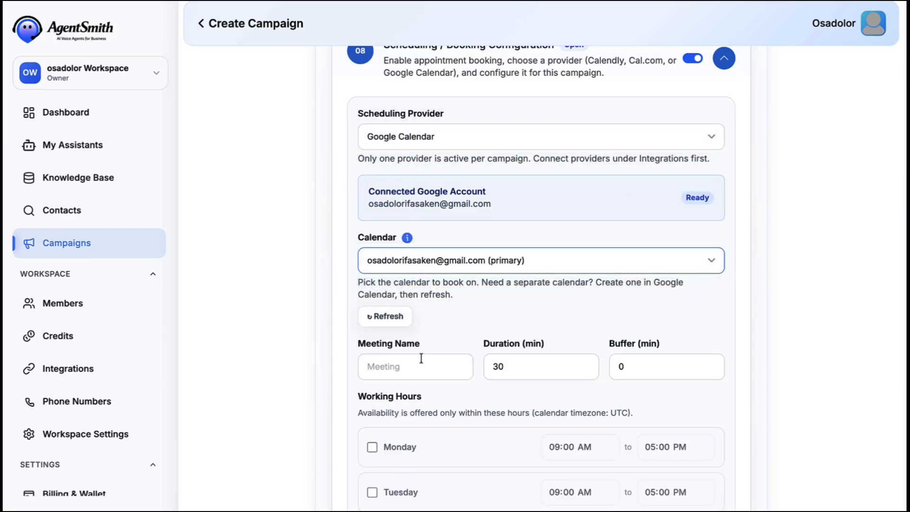
# Set Consultation Call meetings of 30 minutes, 15-minute buffer, working Monday through Saturday.
pyautogui.click(405, 364)
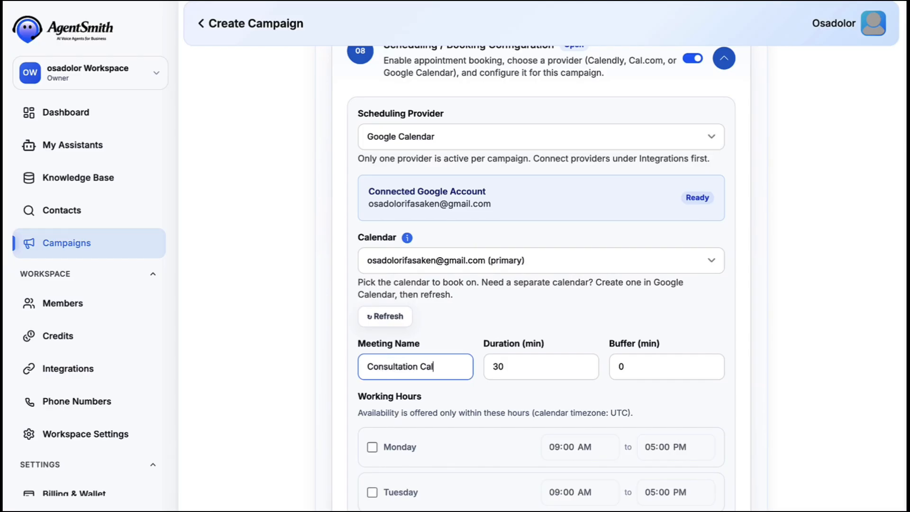
pyautogui.doubleClick(496, 366)
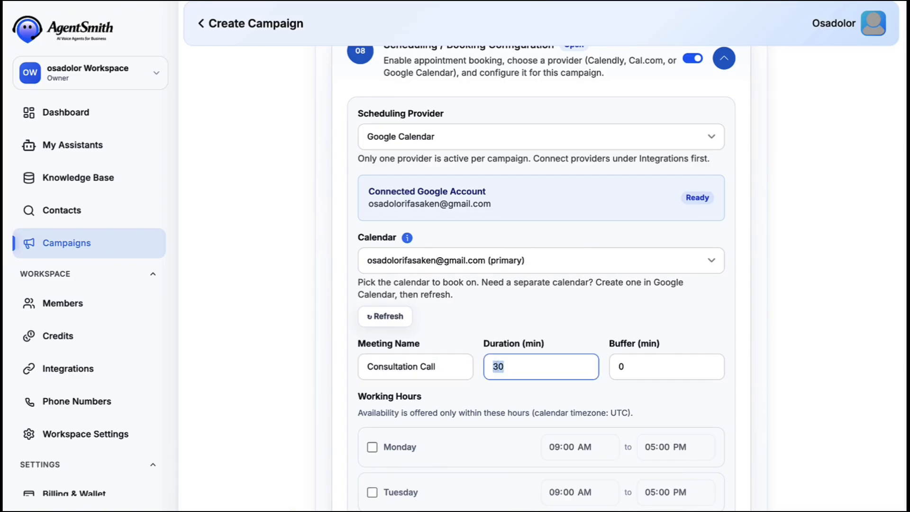
pyautogui.click(618, 366)
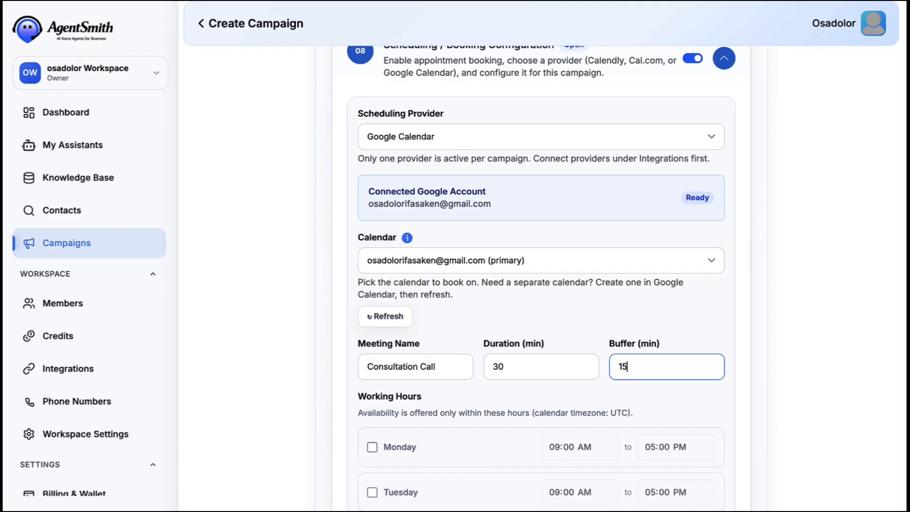
pyautogui.scroll(-5, 631, 402)
pyautogui.click(372, 217)
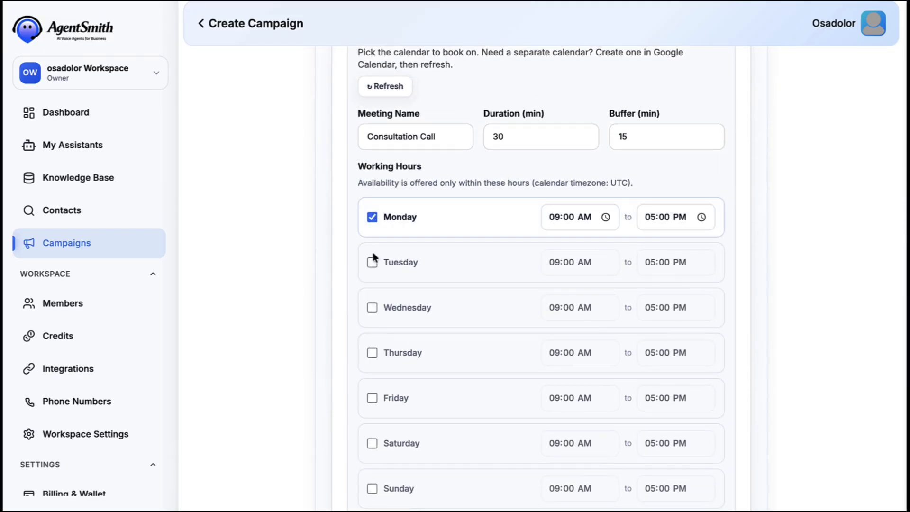
pyautogui.click(372, 262)
pyautogui.click(372, 307)
pyautogui.click(372, 352)
pyautogui.click(372, 397)
pyautogui.click(372, 444)
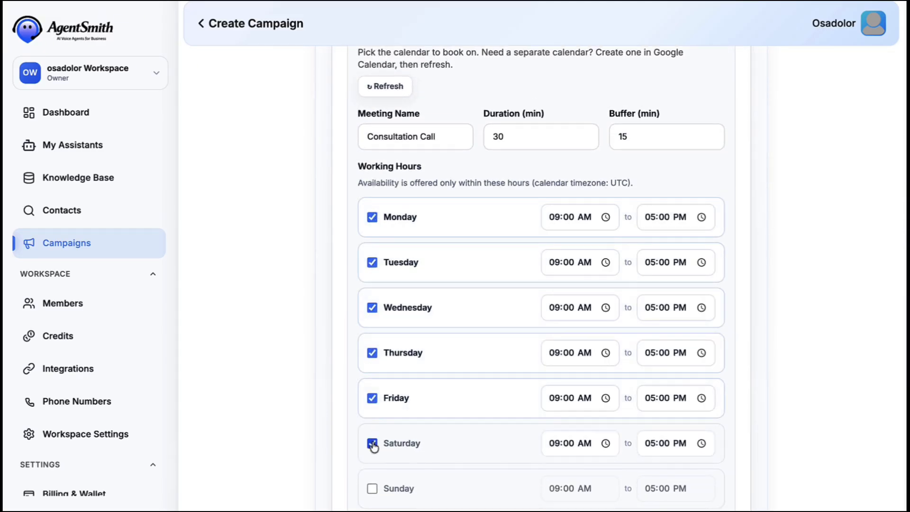
pyautogui.scroll(-1, 373, 446)
pyautogui.scroll(7, 373, 443)
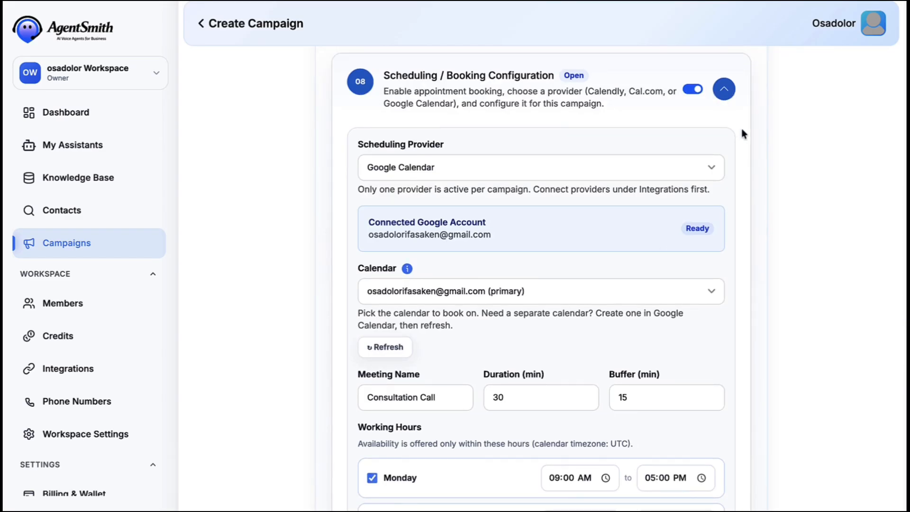
pyautogui.click(724, 90)
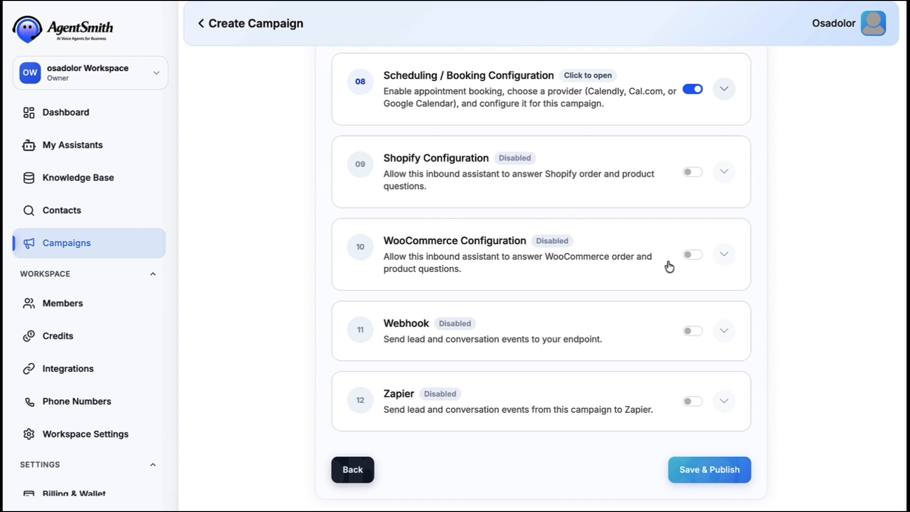
# Link WooCommerce to the Clientforce Launch Shop store with order and product lookup allowed.
pyautogui.click(725, 255)
pyautogui.click(488, 363)
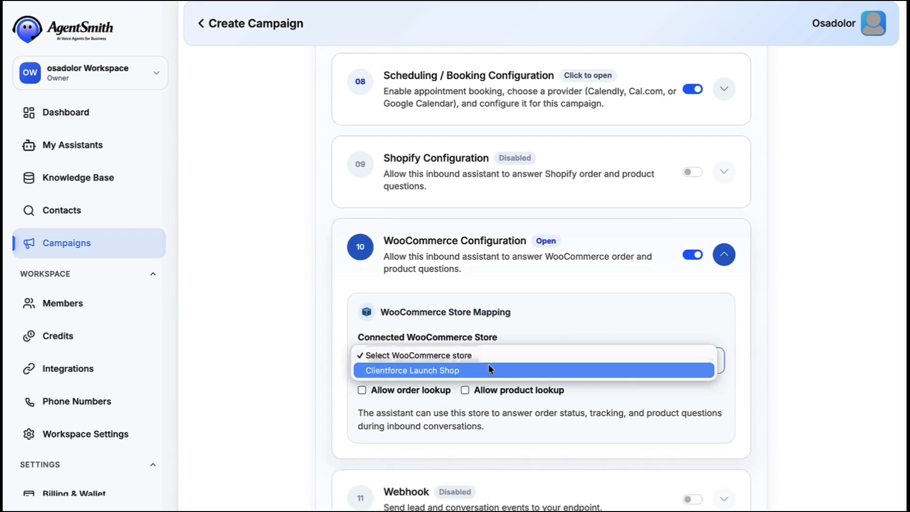
pyautogui.click(450, 369)
pyautogui.click(361, 390)
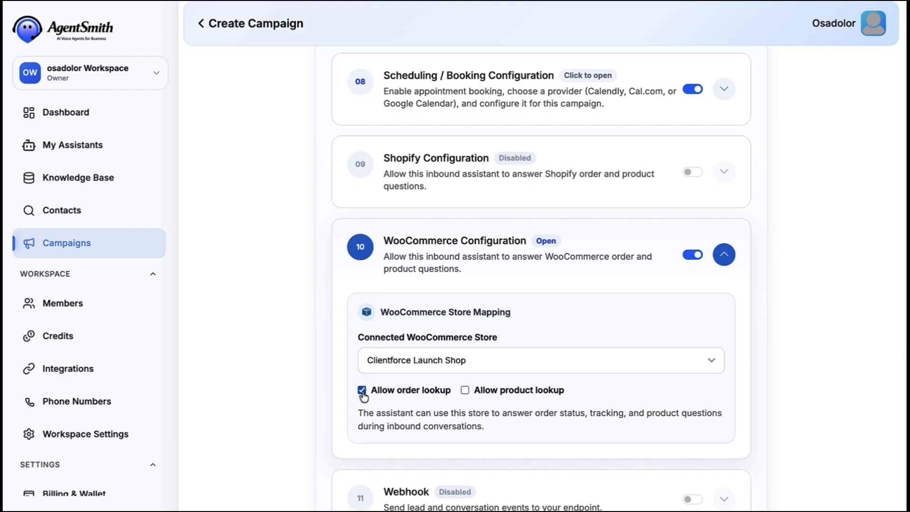
pyautogui.click(464, 390)
pyautogui.scroll(-1, 651, 308)
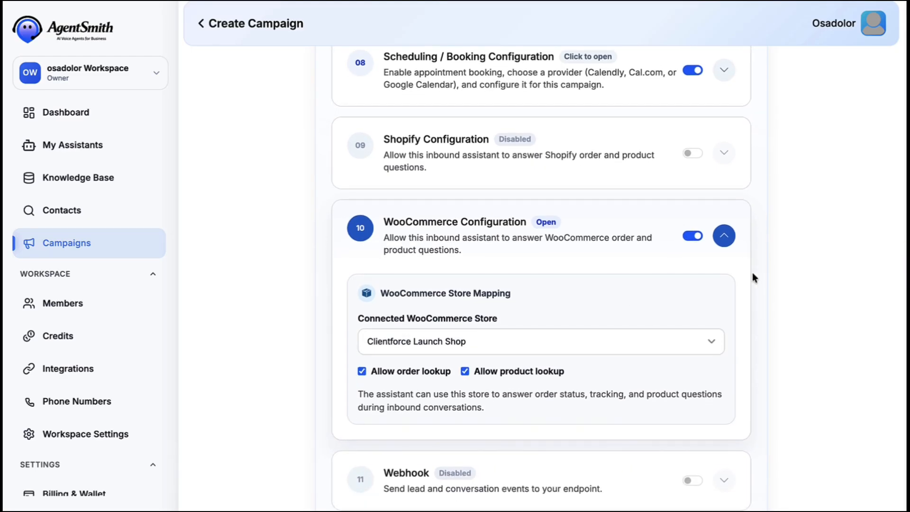
pyautogui.click(724, 236)
pyautogui.scroll(5, 725, 239)
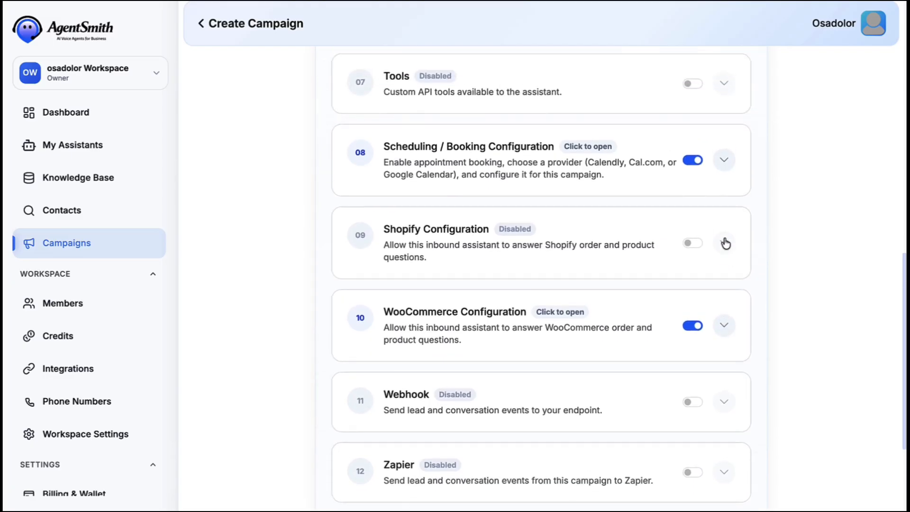
pyautogui.scroll(7, 724, 239)
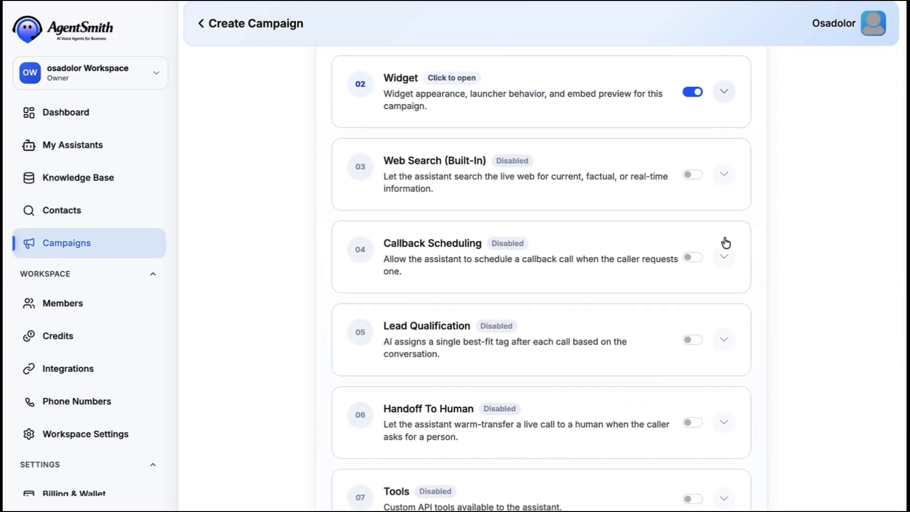
pyautogui.scroll(-10, 725, 242)
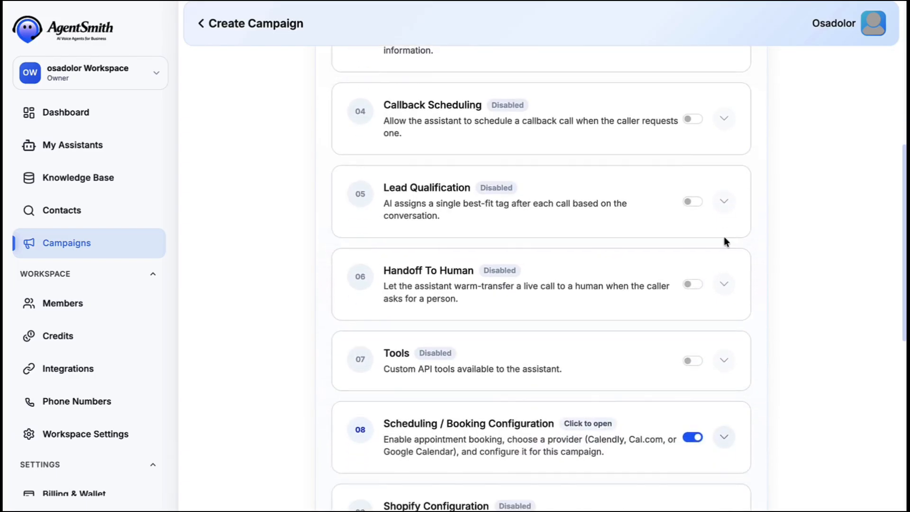
pyautogui.scroll(-1, 723, 238)
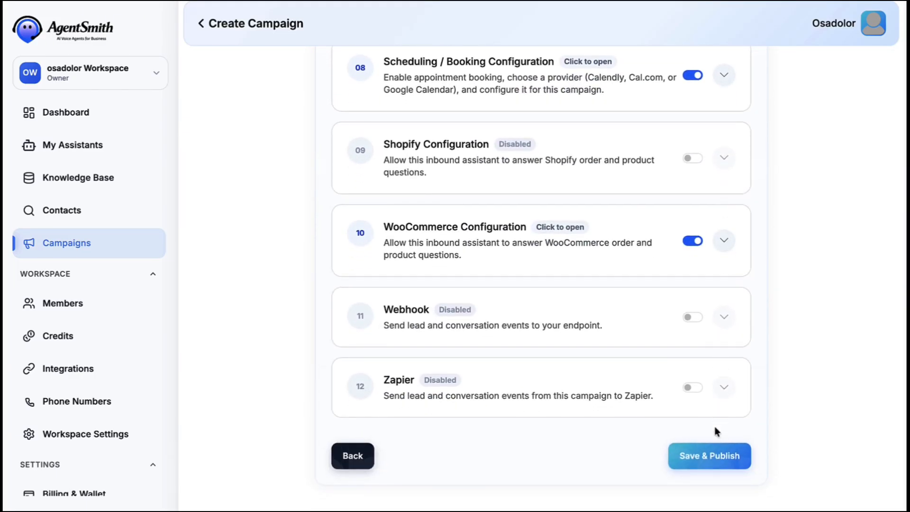
# Save and publish the campaign, then preview its widget.
pyautogui.click(706, 464)
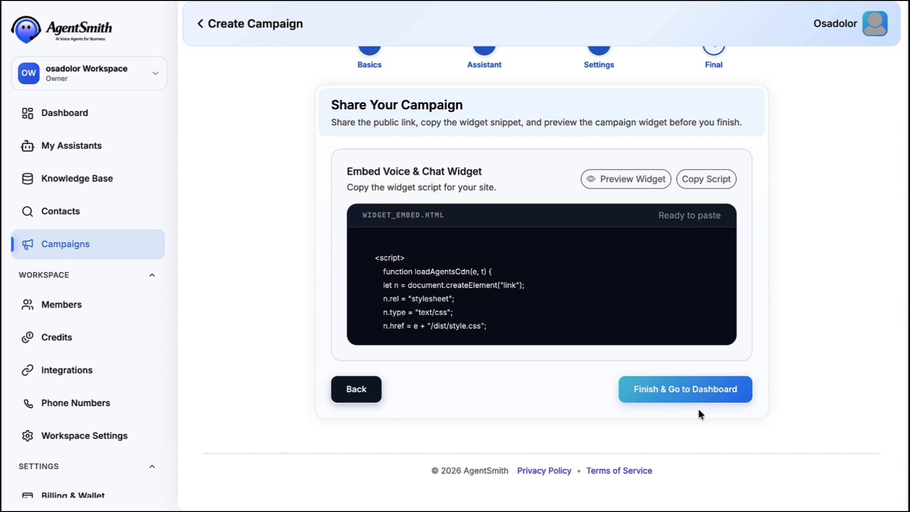
pyautogui.scroll(1, 699, 411)
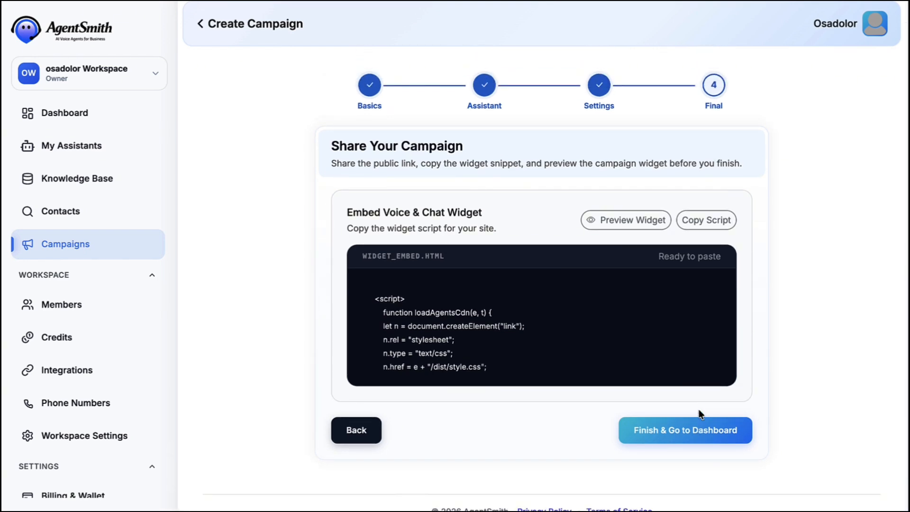
pyautogui.click(616, 219)
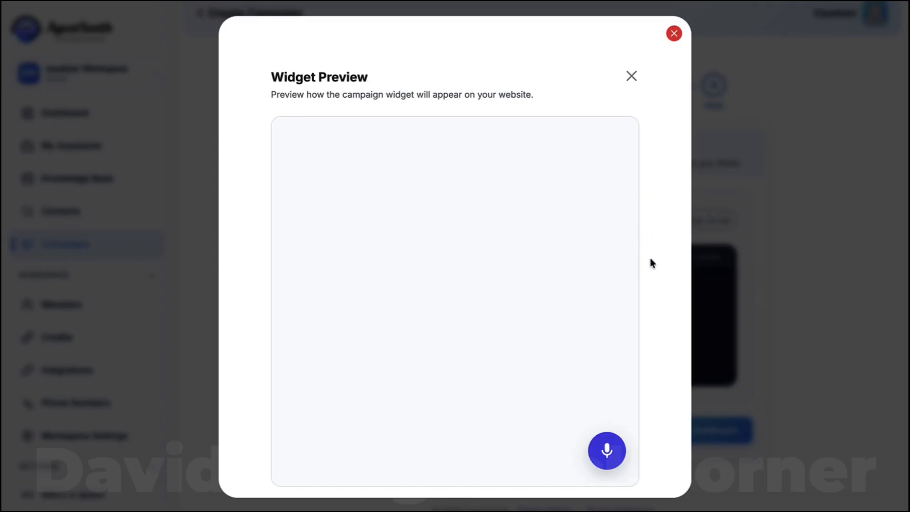
# In the widget, fill in the visitor's name and e-mail address.
pyautogui.click(607, 450)
pyautogui.click(517, 234)
pyautogui.click(520, 266)
pyautogui.click(520, 265)
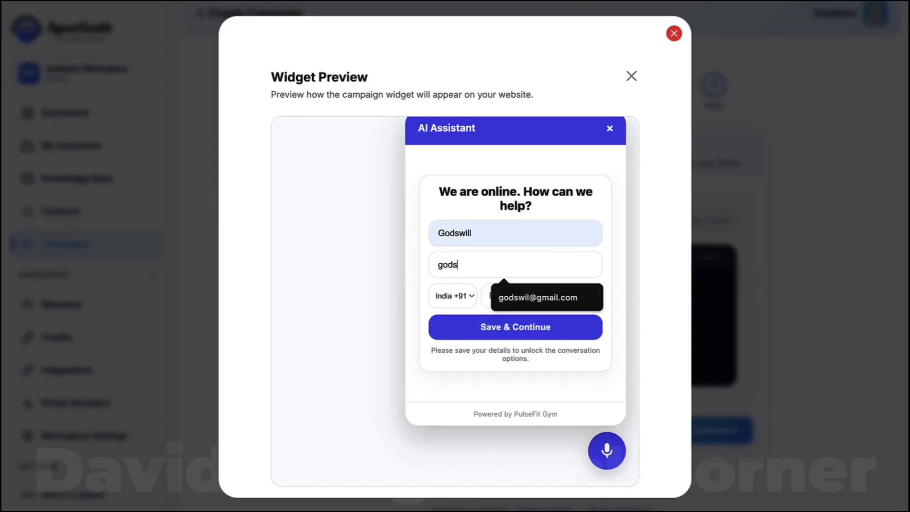
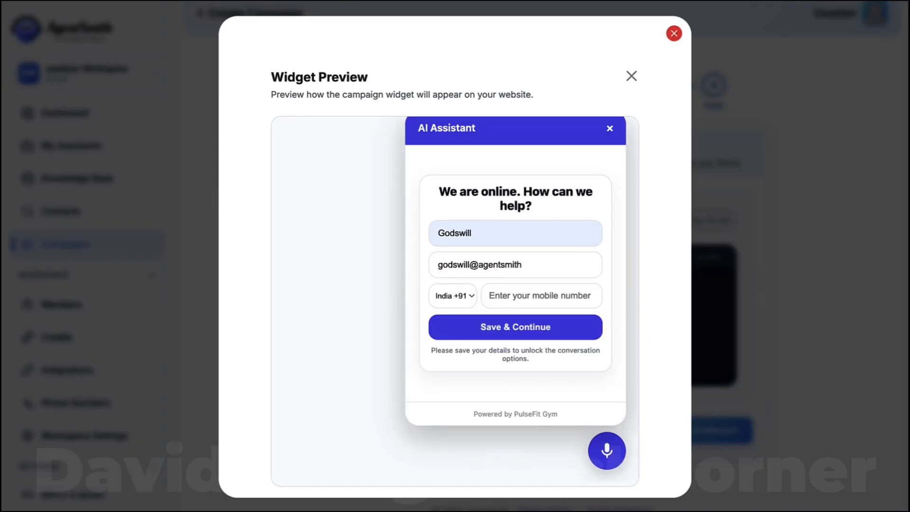
# Set phone country to United States, enter the mobile number, submit, and choose Voice Call.
pyautogui.click(468, 295)
pyautogui.scroll(-12, 468, 294)
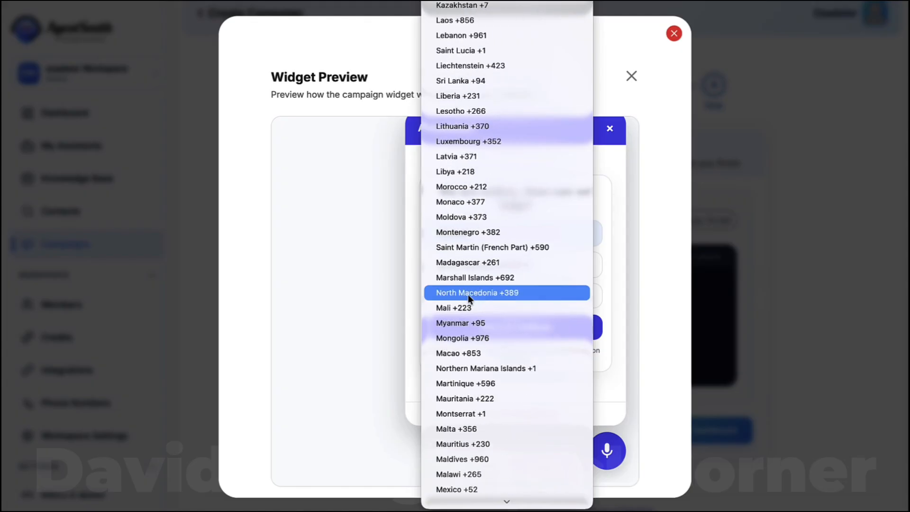
pyautogui.scroll(-15, 468, 295)
pyautogui.click(468, 294)
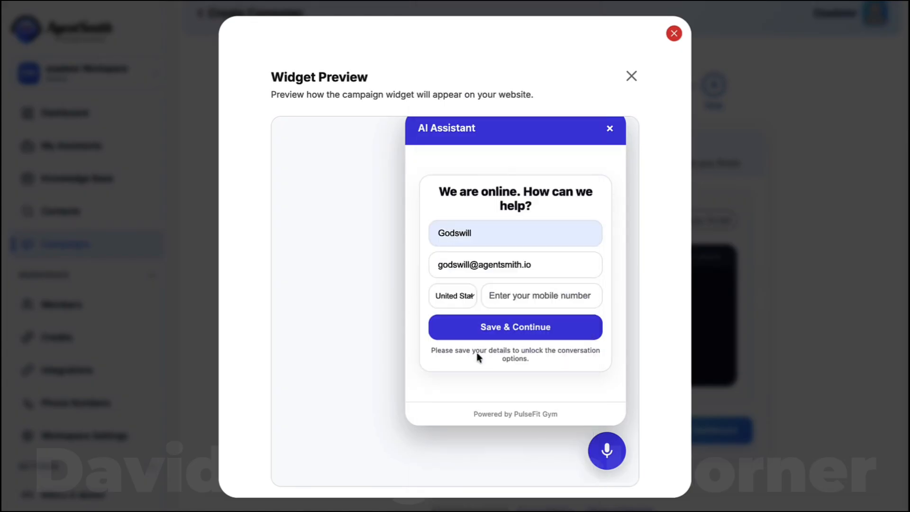
pyautogui.press('Tab')
pyautogui.click(519, 326)
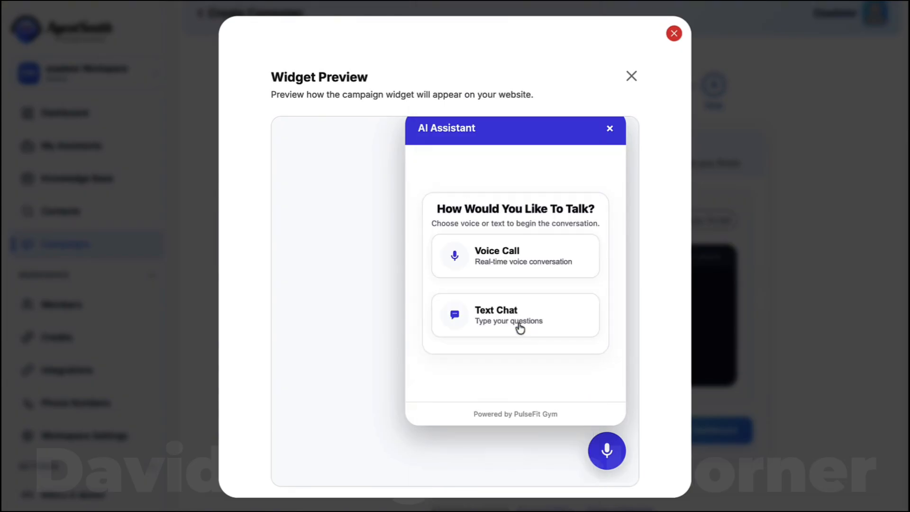
pyautogui.click(514, 262)
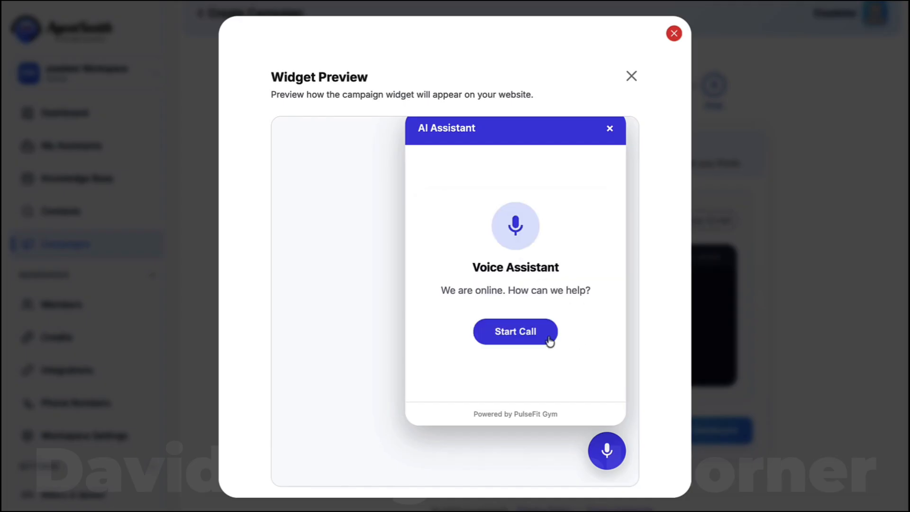
# Start a test voice call in the PulseFit Gym widget preview and talk until the assistant ends it.
pyautogui.click(519, 339)
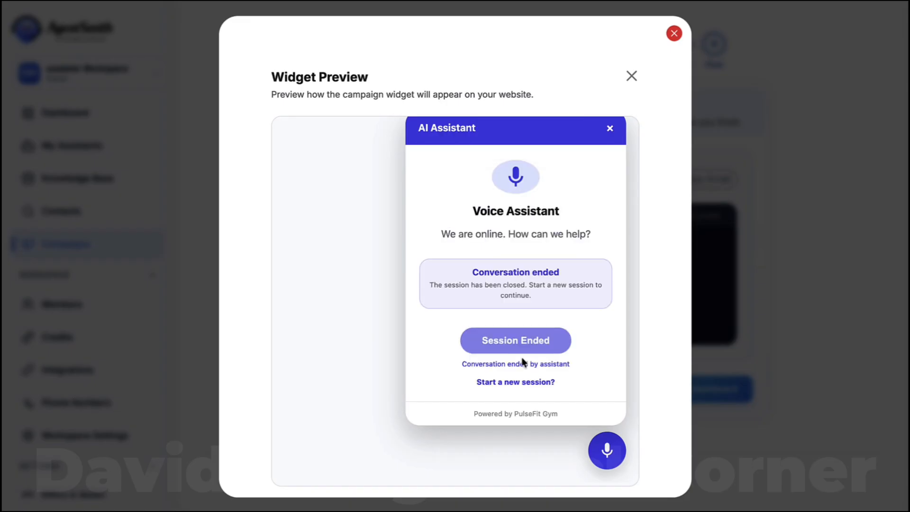
# Close the widget preview and leave the campaign editor for the campaigns list.
pyautogui.click(631, 78)
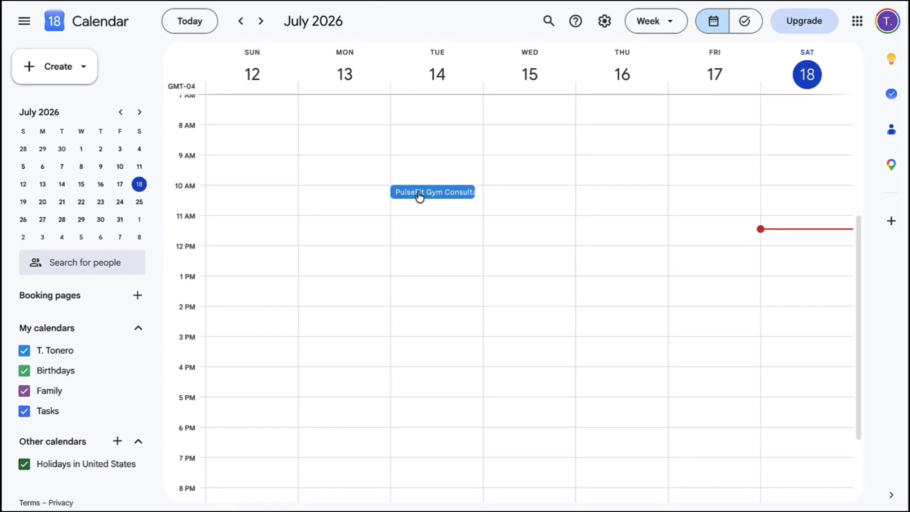
pyautogui.click(437, 74)
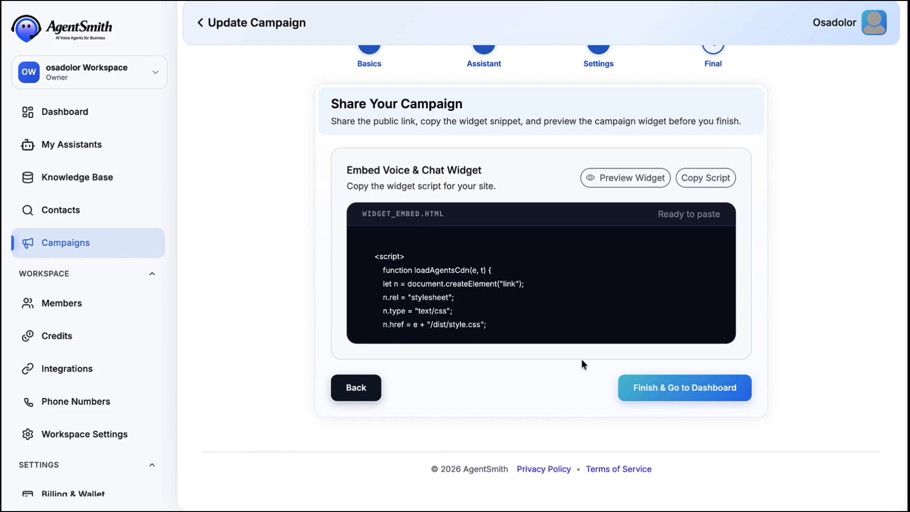
pyautogui.click(200, 23)
pyautogui.hscroll(5, 525, 202)
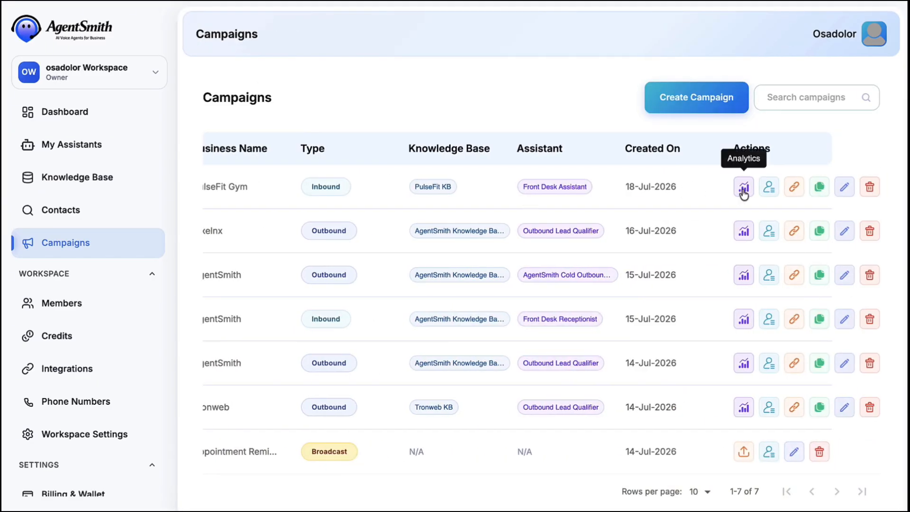
# Open the PulseFit Gym campaign's leads and read the first lead's chat transcript.
pyautogui.click(768, 188)
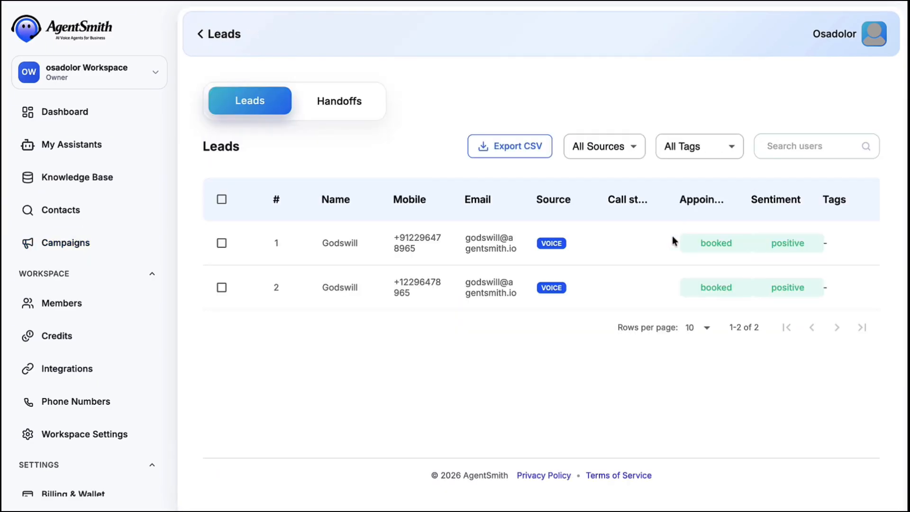
pyautogui.moveTo(713, 251)
pyautogui.hscroll(5, 717, 249)
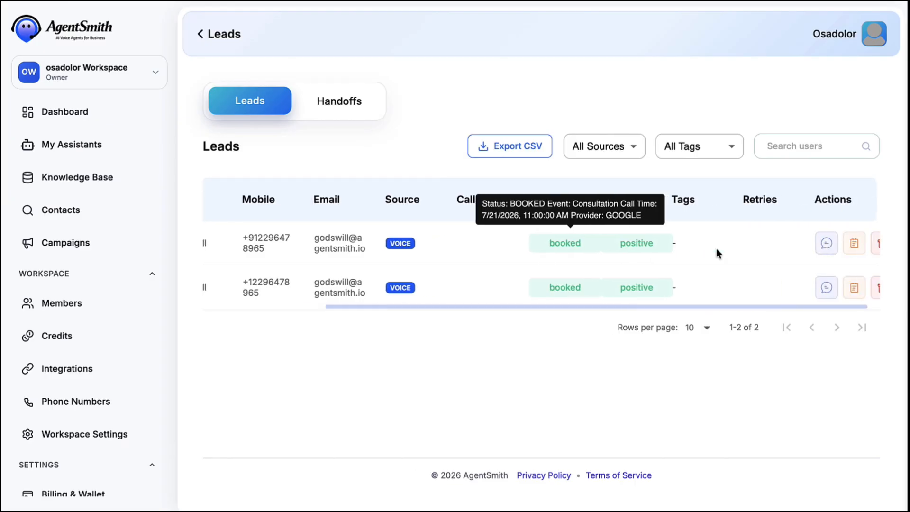
pyautogui.click(811, 244)
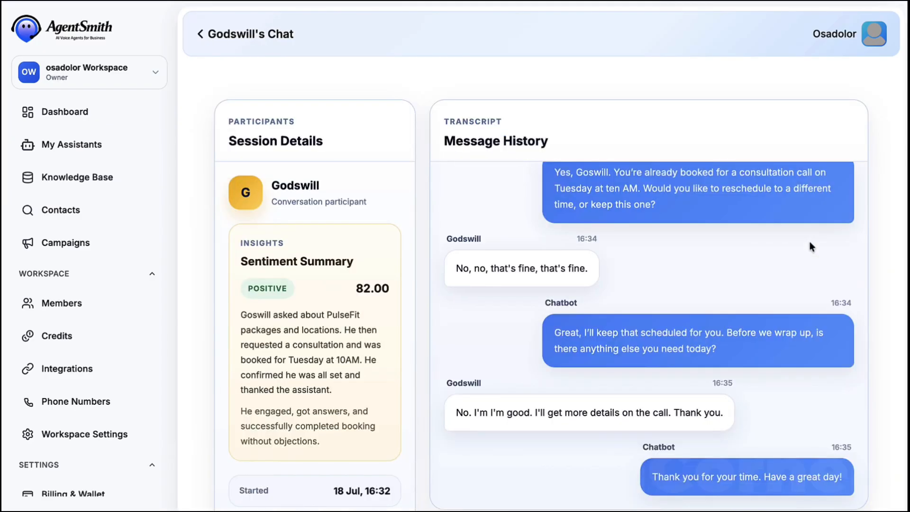
pyautogui.scroll(-3, 811, 242)
pyautogui.scroll(15, 809, 241)
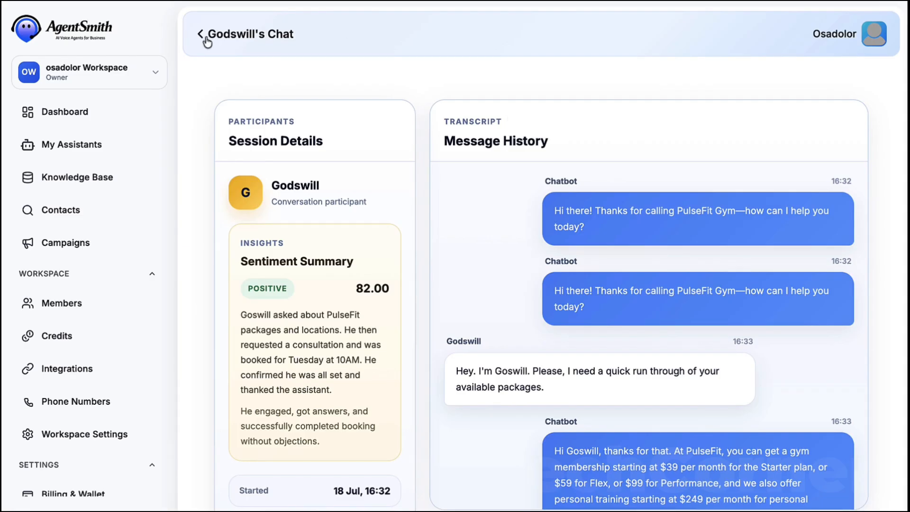
pyautogui.click(201, 35)
# Review the first lead's overview and booked appointment, then return to Campaigns.
pyautogui.hscroll(5, 782, 249)
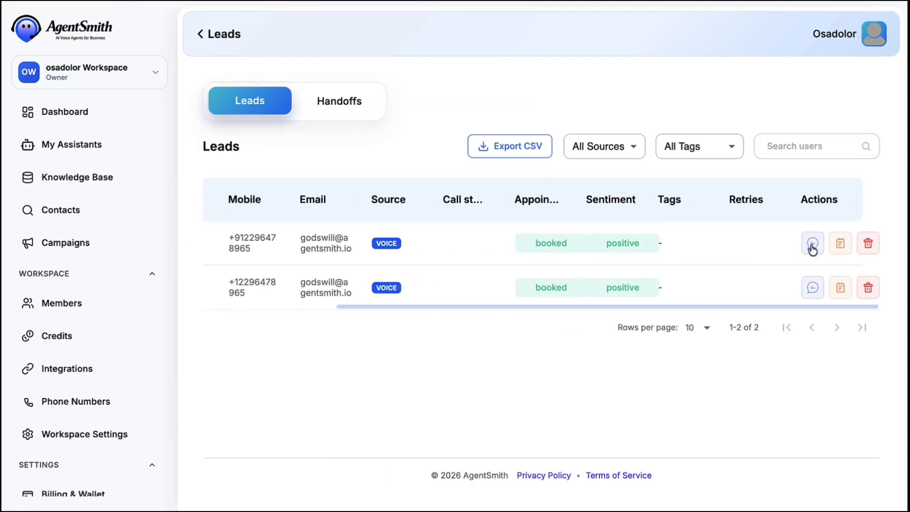
pyautogui.click(840, 246)
pyautogui.scroll(-1, 618, 260)
pyautogui.scroll(-5, 618, 259)
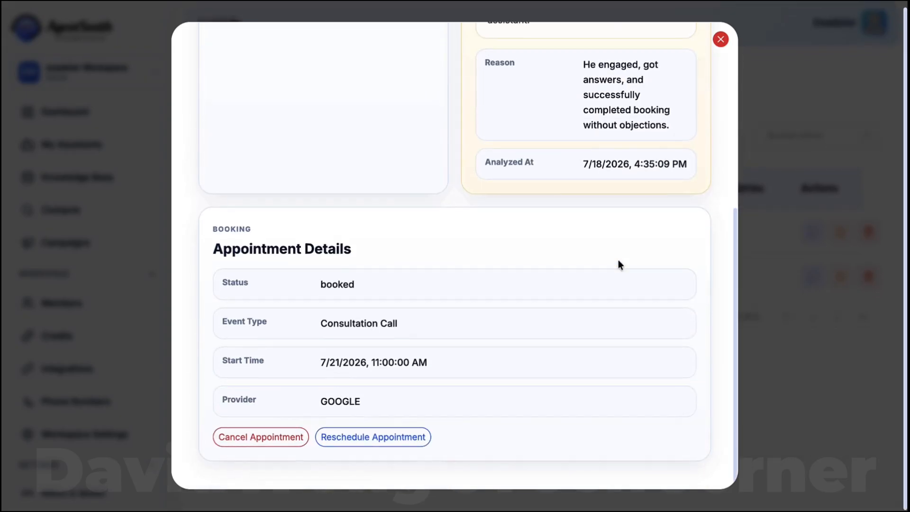
pyautogui.scroll(6, 618, 260)
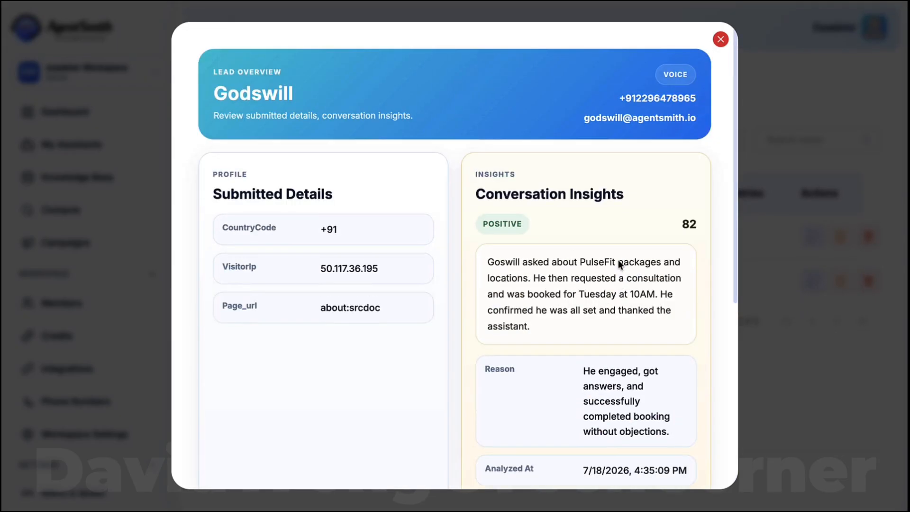
pyautogui.click(721, 39)
pyautogui.click(223, 35)
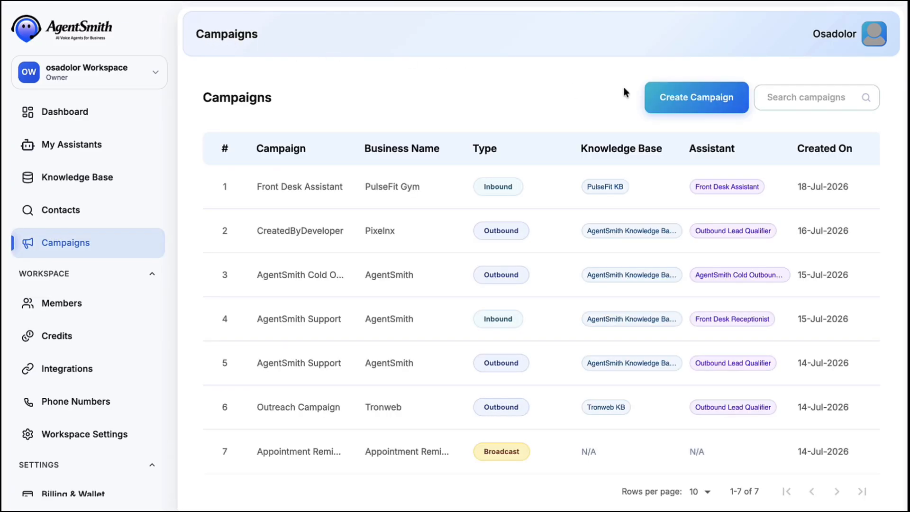
# Start a new campaign named Outreach Campaign for the business PulseFit Gym.
pyautogui.click(680, 101)
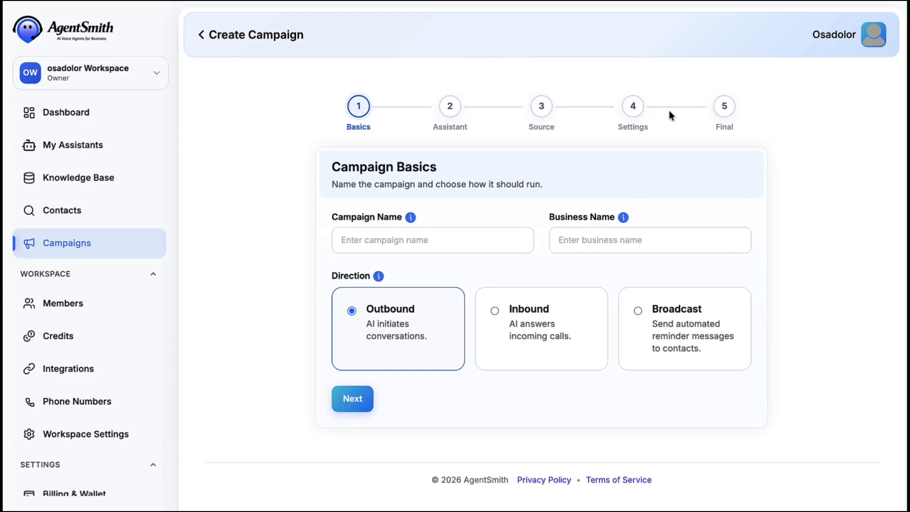
pyautogui.click(424, 239)
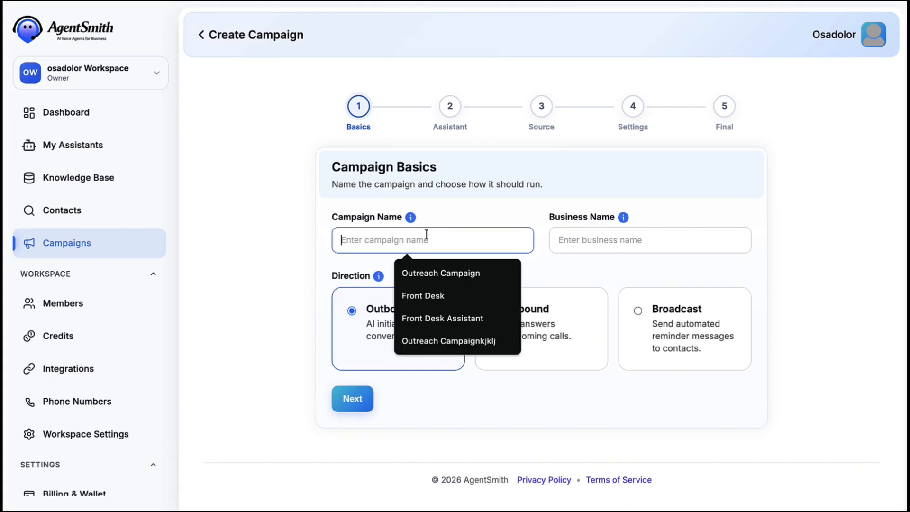
pyautogui.click(440, 265)
pyautogui.click(591, 232)
pyautogui.click(634, 298)
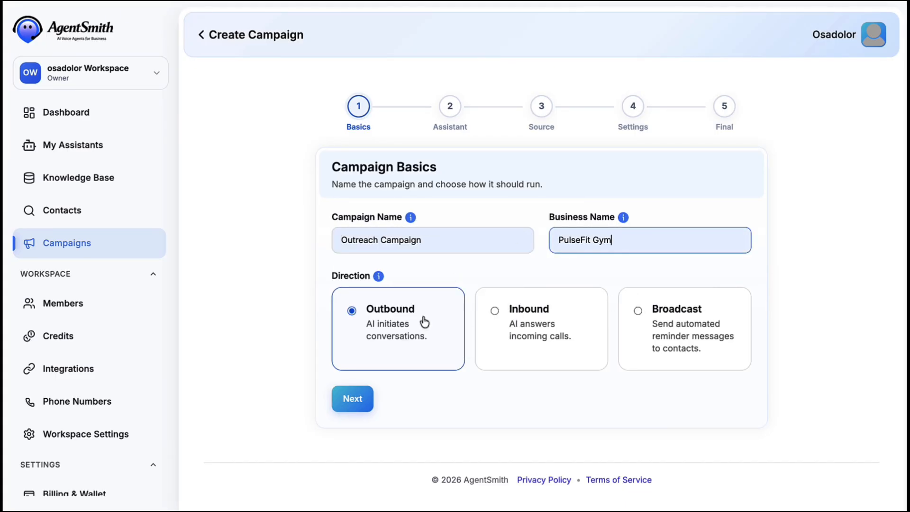
pyautogui.click(359, 399)
# Use the AgentSmith Cold Outbound Prospecting assistant with PulseFit KB, targeting the PulseFit List.
pyautogui.click(448, 244)
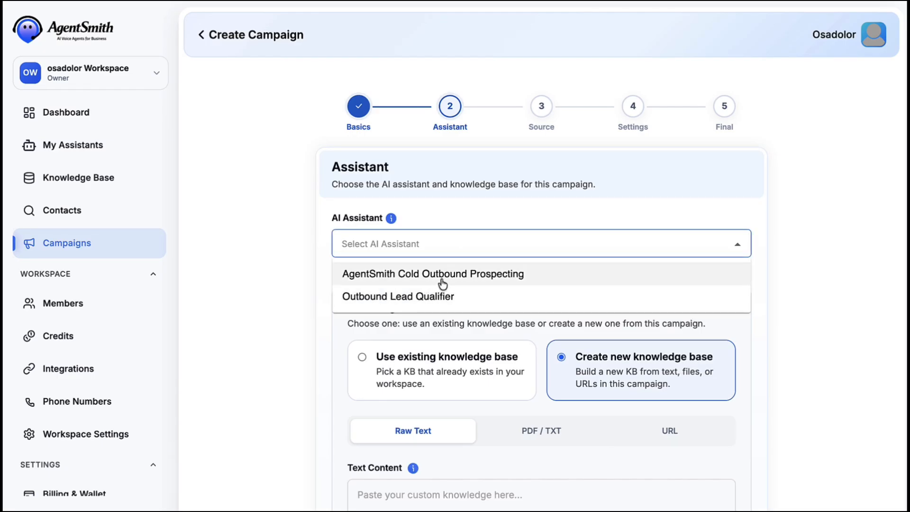
pyautogui.click(440, 278)
pyautogui.scroll(-3, 448, 270)
pyautogui.click(459, 241)
pyautogui.click(460, 323)
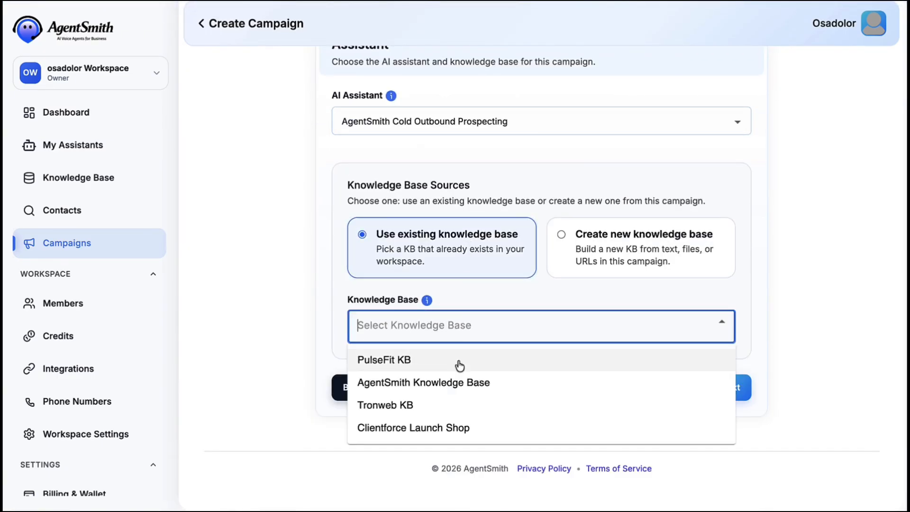
pyautogui.click(459, 360)
pyautogui.click(748, 414)
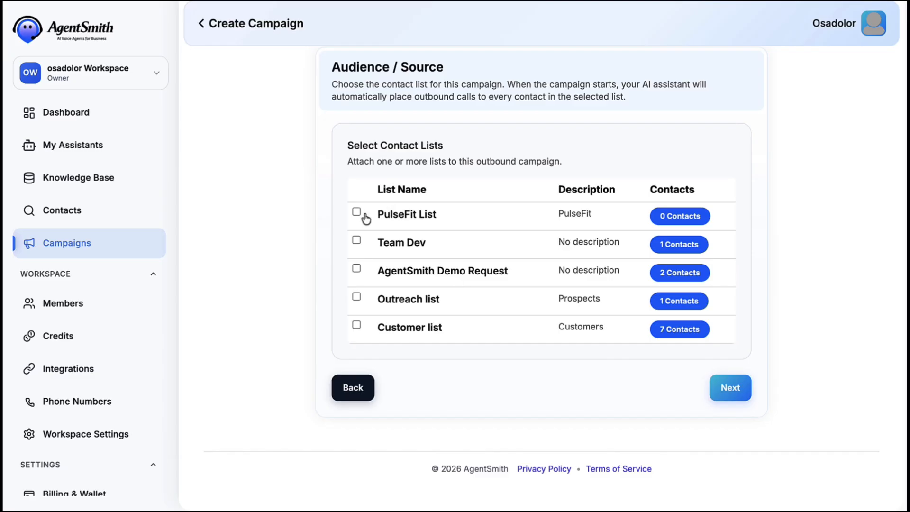
pyautogui.click(357, 212)
pyautogui.click(729, 386)
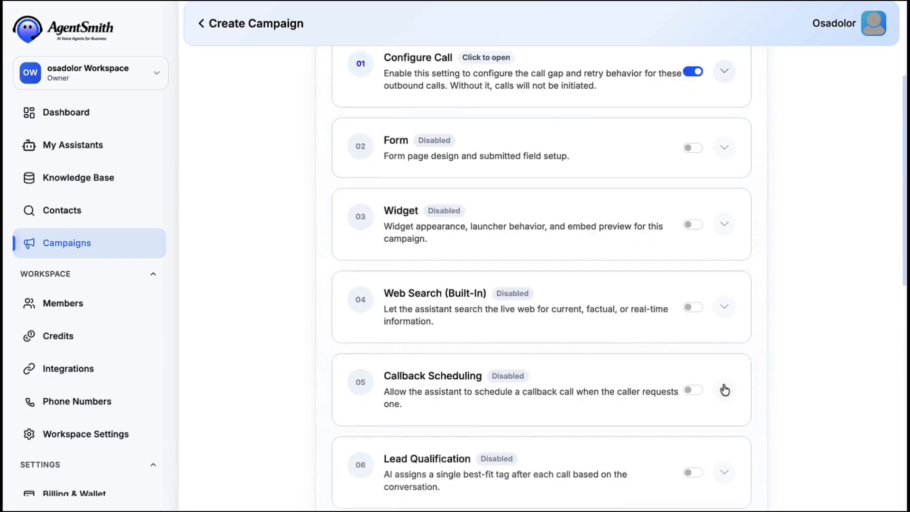
# Set the first Twilio number as caller ID and a 60-second call gap.
pyautogui.click(723, 247)
pyautogui.scroll(-2, 620, 299)
pyautogui.click(578, 264)
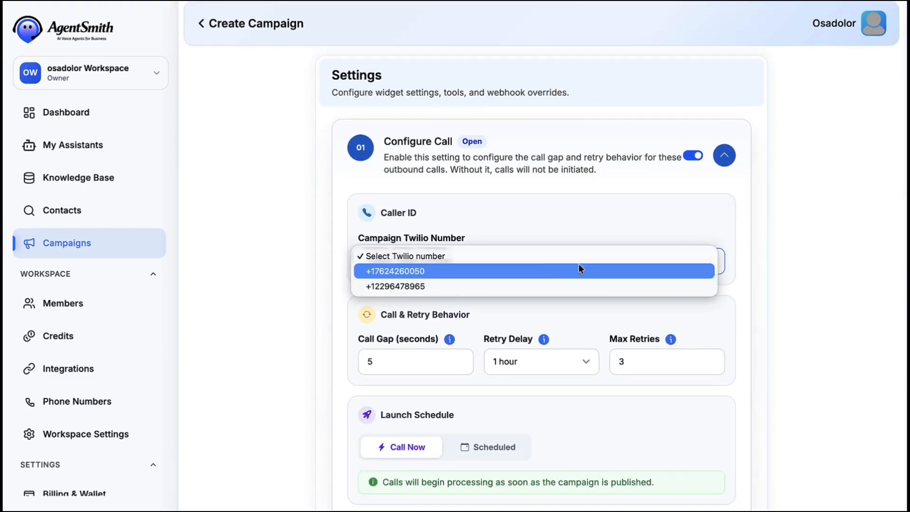
pyautogui.click(525, 273)
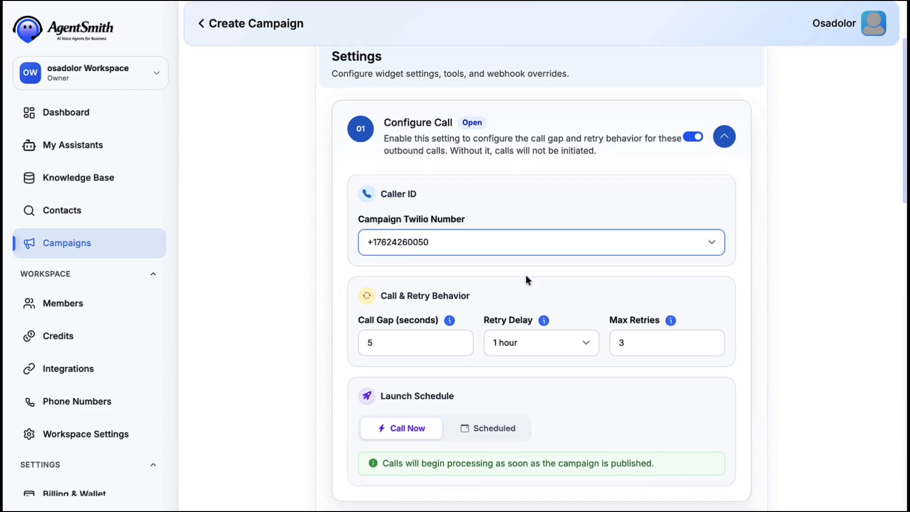
pyautogui.scroll(-4, 428, 220)
pyautogui.click(374, 190)
pyautogui.hotkey('ctrl', 'a')
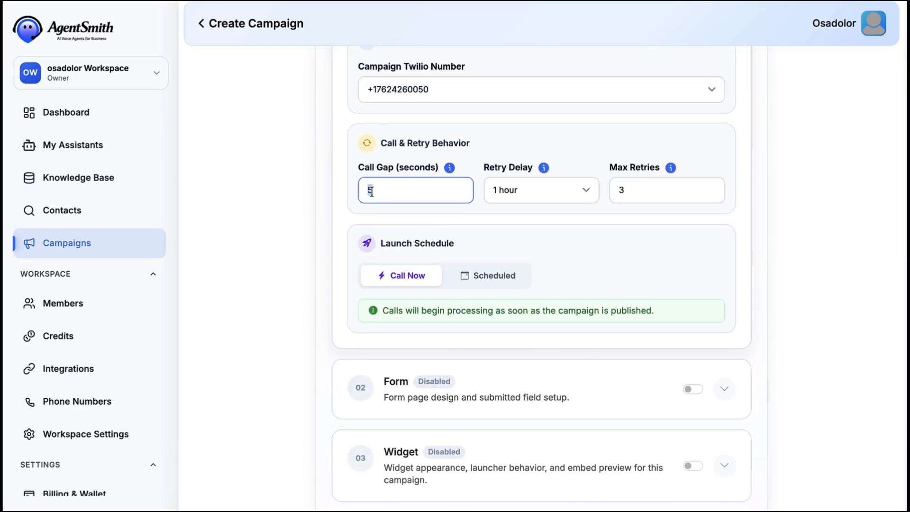
pyautogui.write('60')
pyautogui.click(562, 232)
# Save and publish the outbound campaign and finish the wizard.
pyautogui.scroll(-10, 562, 232)
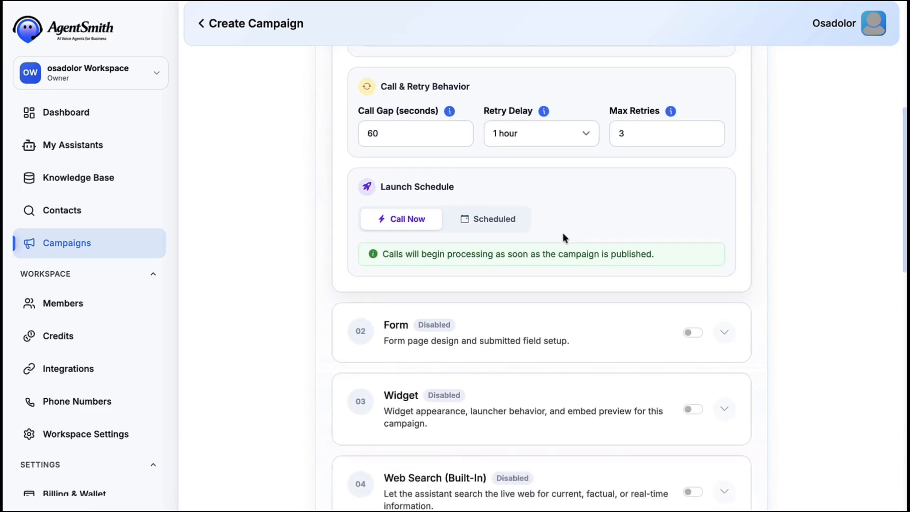
pyautogui.scroll(-5, 718, 221)
pyautogui.click(700, 382)
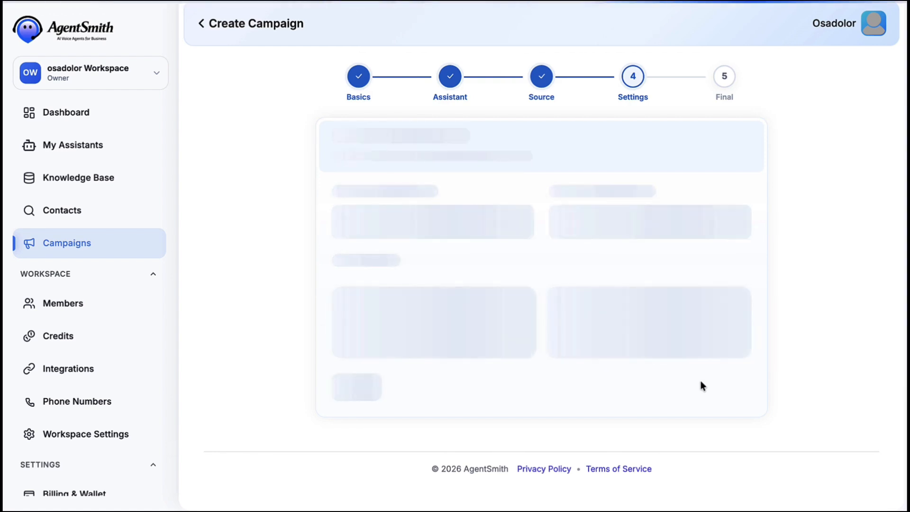
pyautogui.click(686, 389)
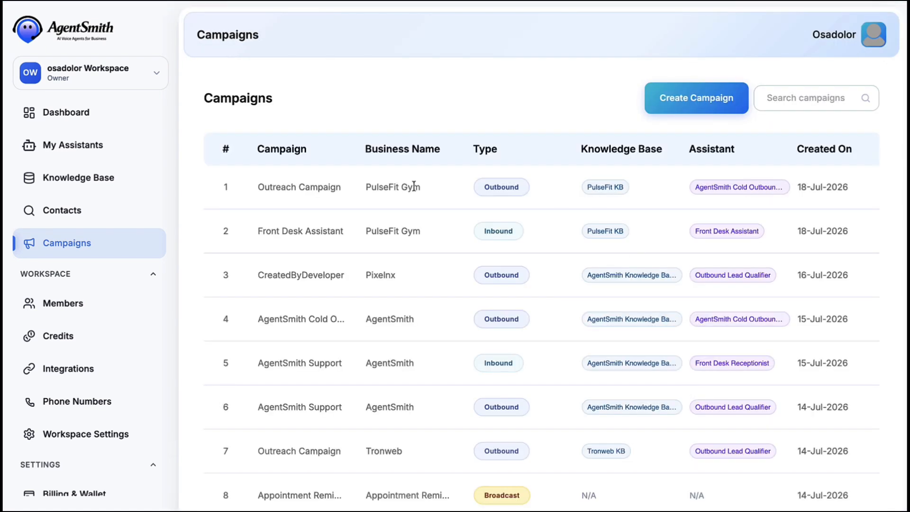
pyautogui.hscroll(3, 411, 183)
pyautogui.hscroll(-3, 491, 191)
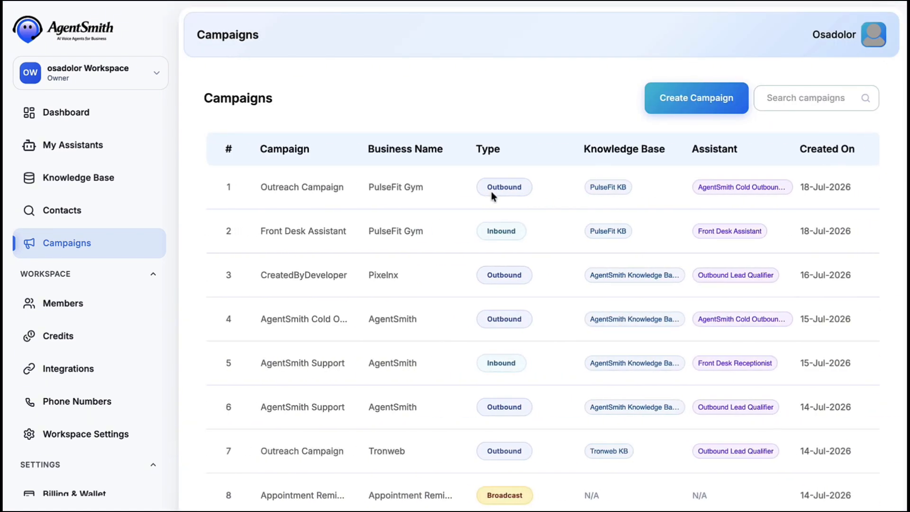
# Create a Broadcast campaign named 'Reminder Broadcast' for PulseFit Gym and open the reminder template gallery.
pyautogui.click(676, 97)
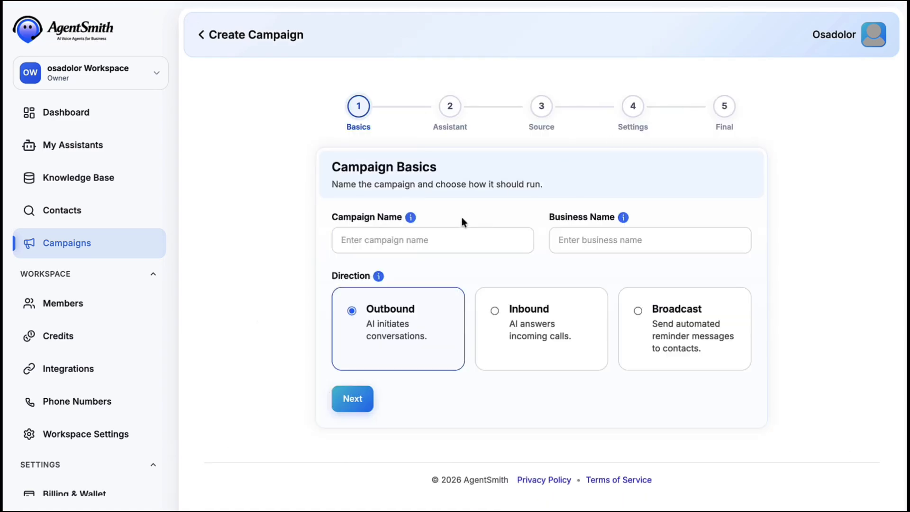
pyautogui.click(402, 239)
pyautogui.write('Reminder')
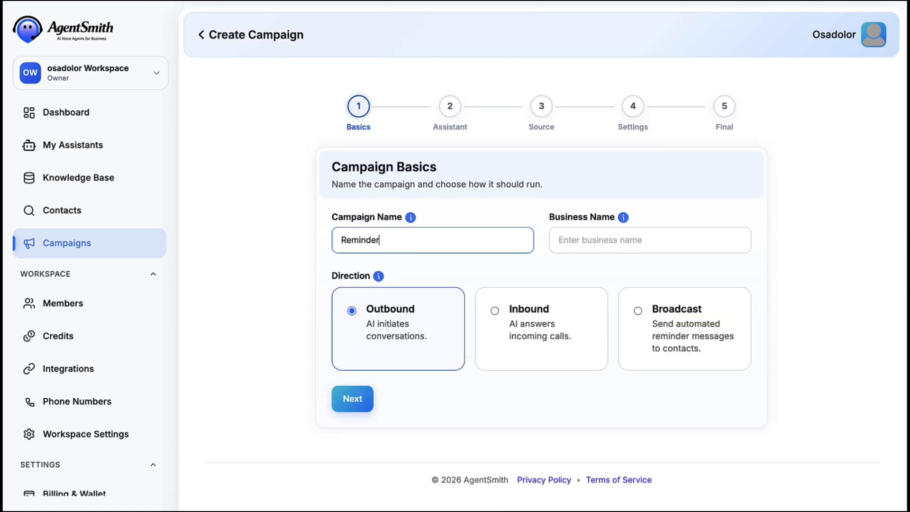
pyautogui.write(' Broadcast')
pyautogui.click(587, 245)
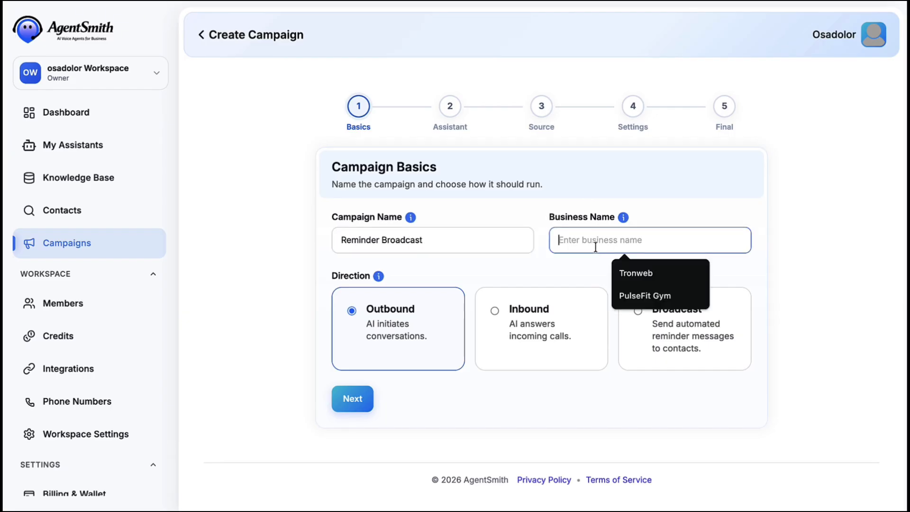
pyautogui.click(639, 297)
pyautogui.click(654, 317)
pyautogui.click(352, 397)
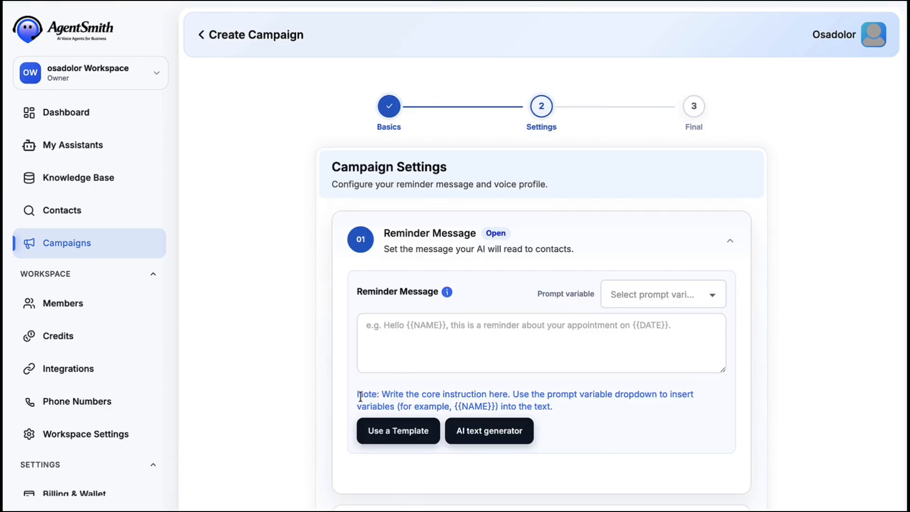
pyautogui.click(408, 430)
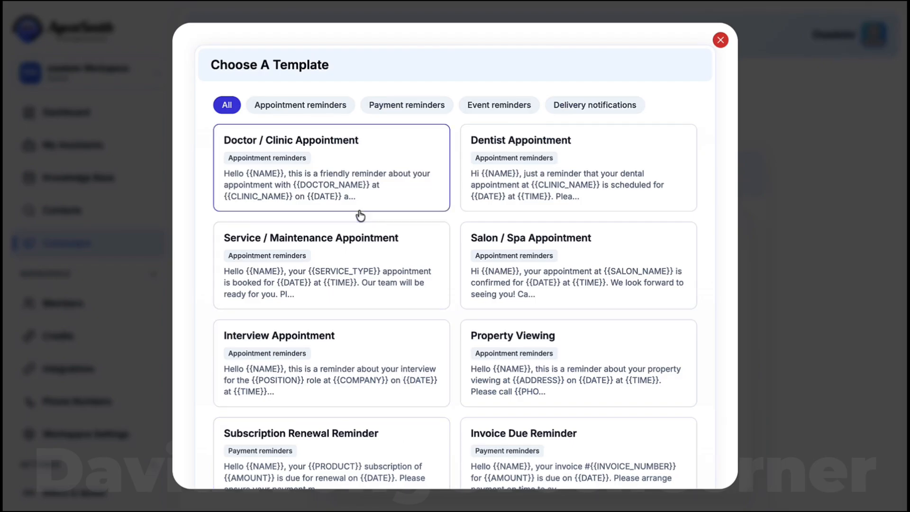
# Browse Payment, Event and Delivery reminder templates, then use the Dentist Appointment template.
pyautogui.click(316, 108)
pyautogui.scroll(-1, 418, 233)
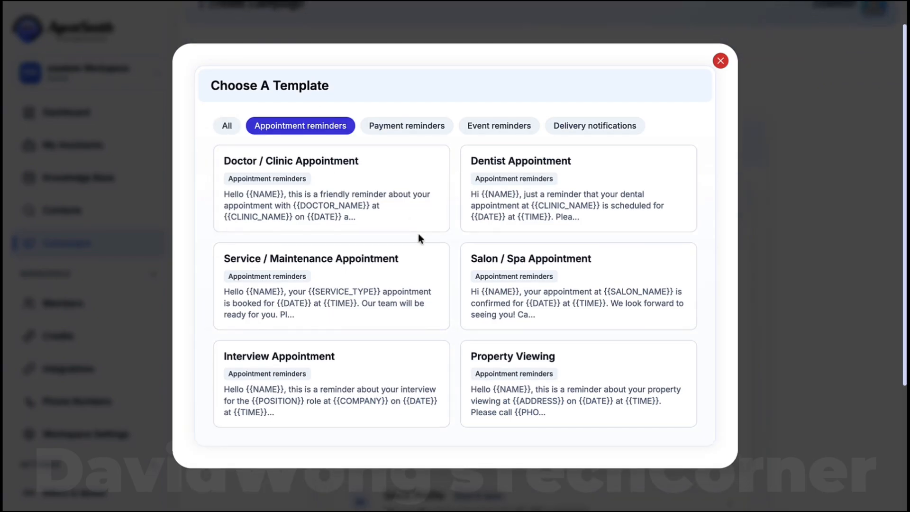
pyautogui.click(410, 131)
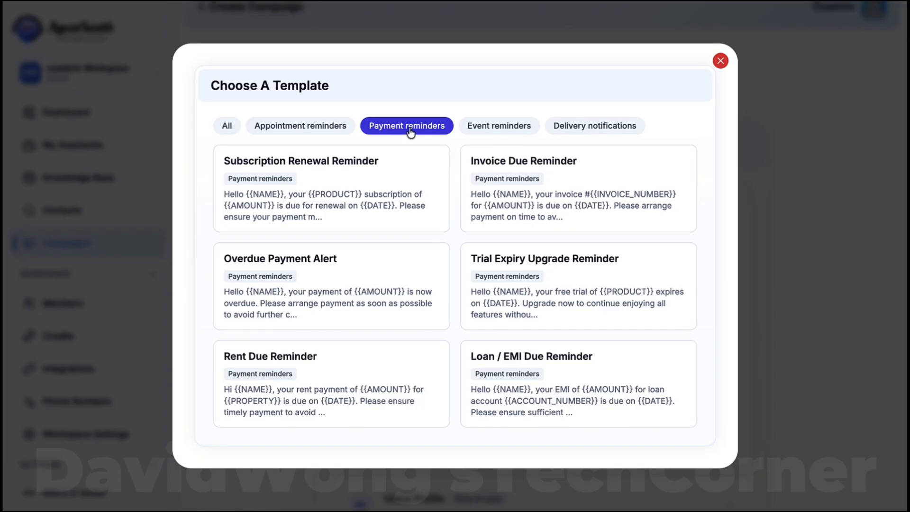
pyautogui.click(491, 126)
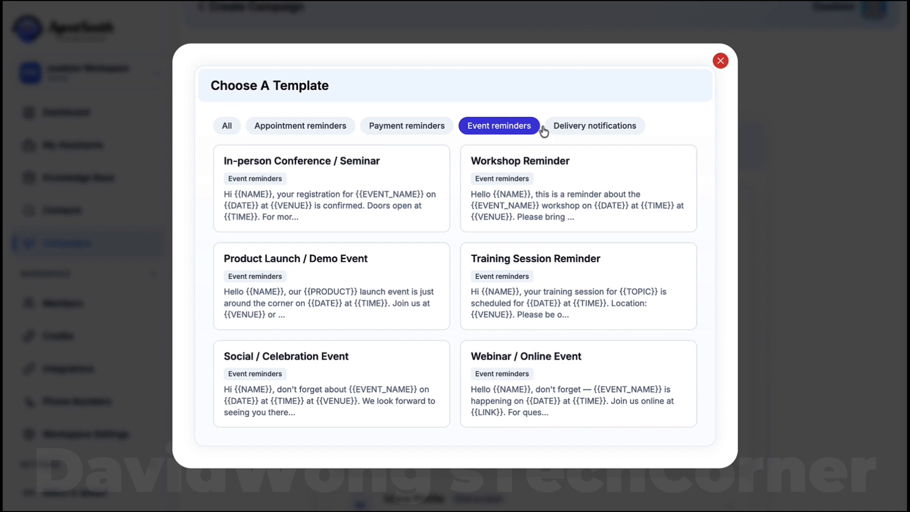
pyautogui.click(575, 127)
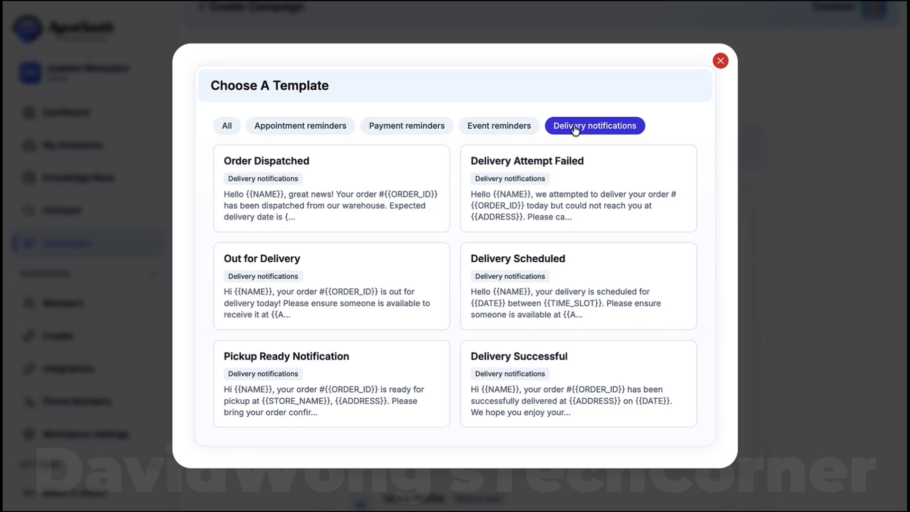
pyautogui.click(315, 126)
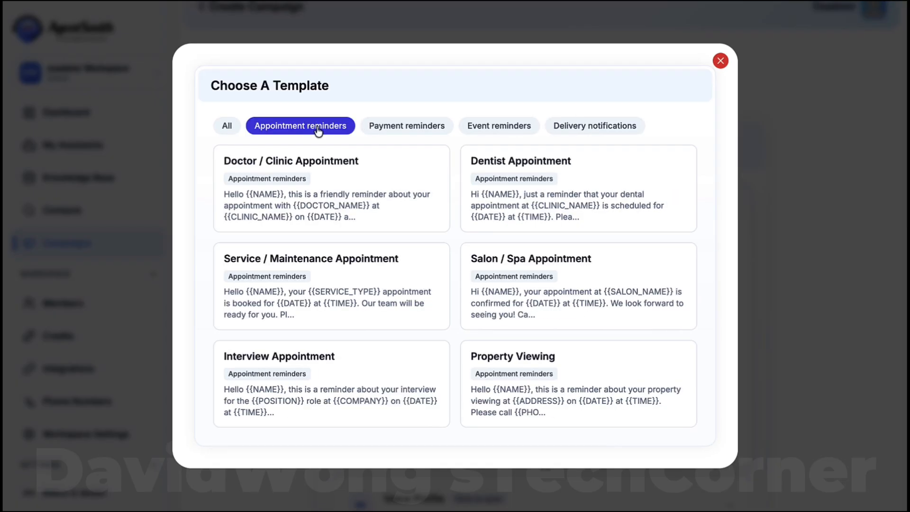
pyautogui.click(508, 180)
# Edit the message so it reads 'your Fitness appointment at PulseFit Gym'.
pyautogui.click(545, 297)
pyautogui.press('BackSpace')
pyautogui.press('BackSpace')
pyautogui.press('BackSpace')
pyautogui.press('BackSpace')
pyautogui.press('BackSpace')
pyautogui.press('BackSpace')
pyautogui.write('F')
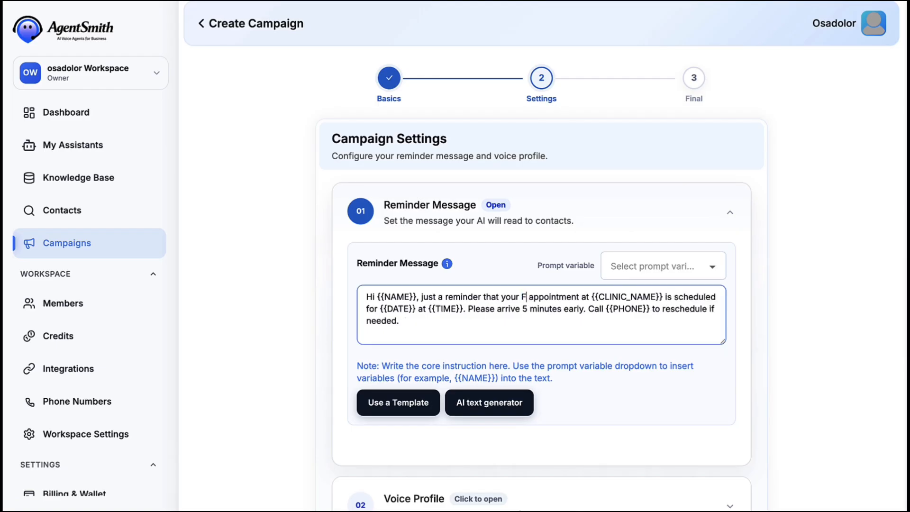
pyautogui.write('itness')
pyautogui.moveTo(615, 297); pyautogui.dragTo(685, 296)
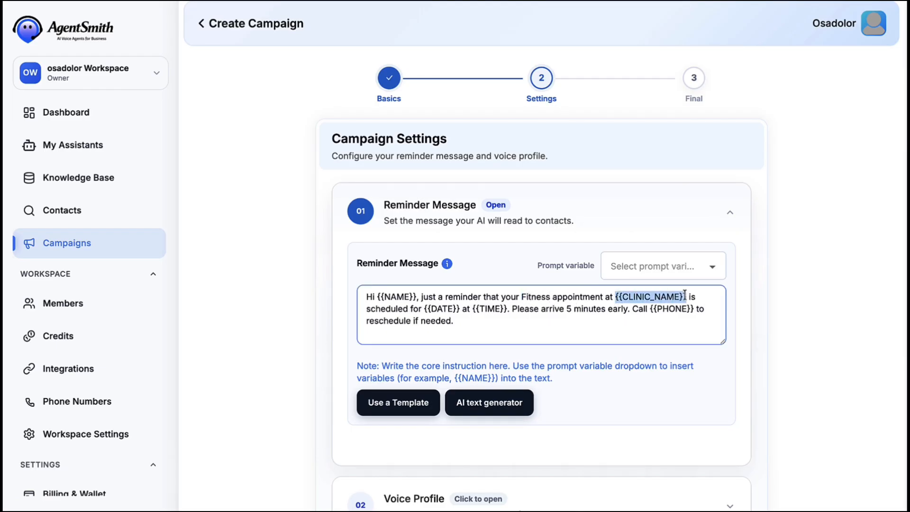
pyautogui.write('PulseFit Gym')
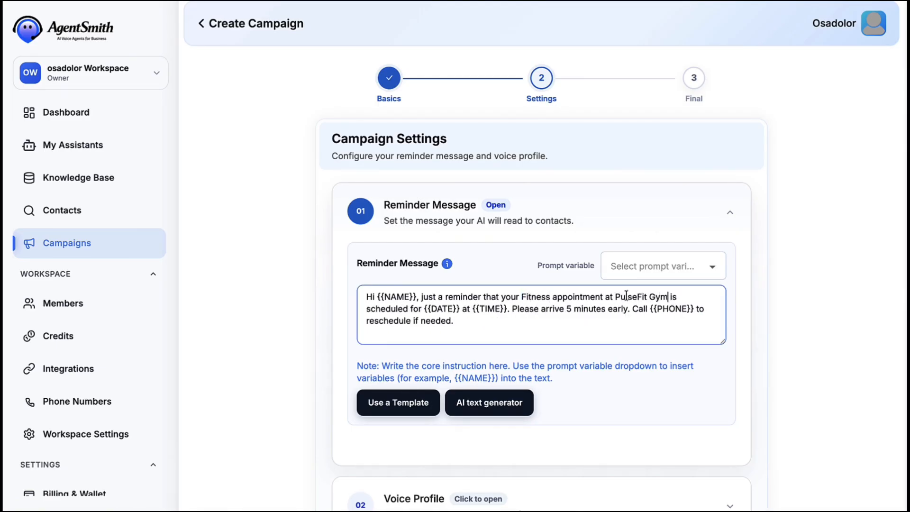
# Set the voice profile to Female, Kore, and create the Reminder Broadcast campaign.
pyautogui.scroll(-4, 506, 335)
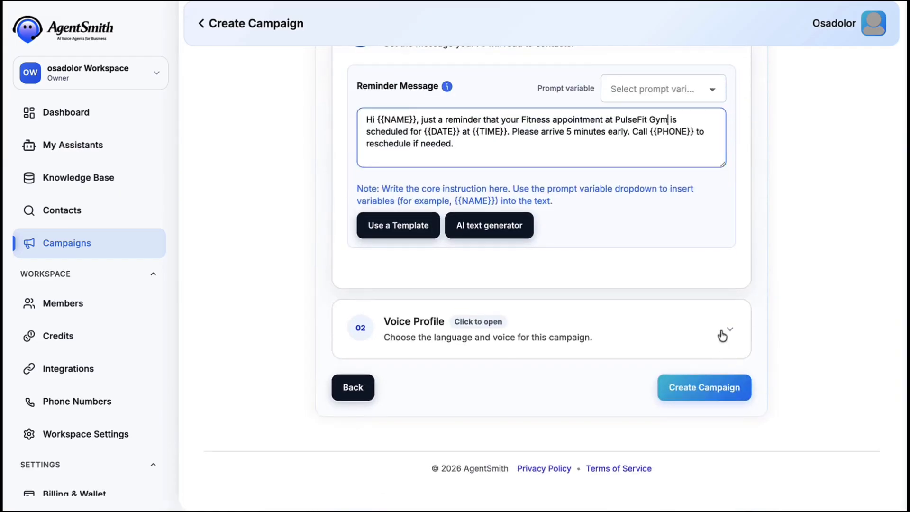
pyautogui.click(723, 335)
pyautogui.click(557, 248)
pyautogui.click(721, 283)
pyautogui.click(682, 466)
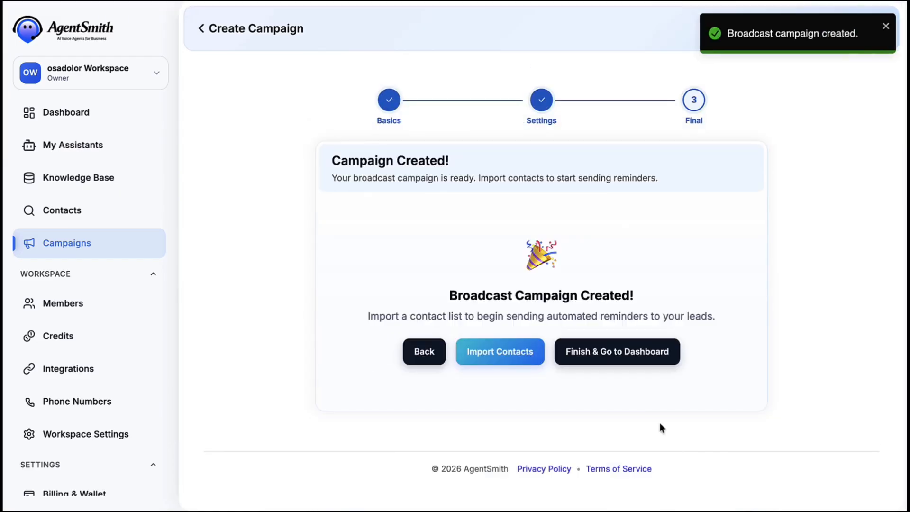
pyautogui.click(602, 349)
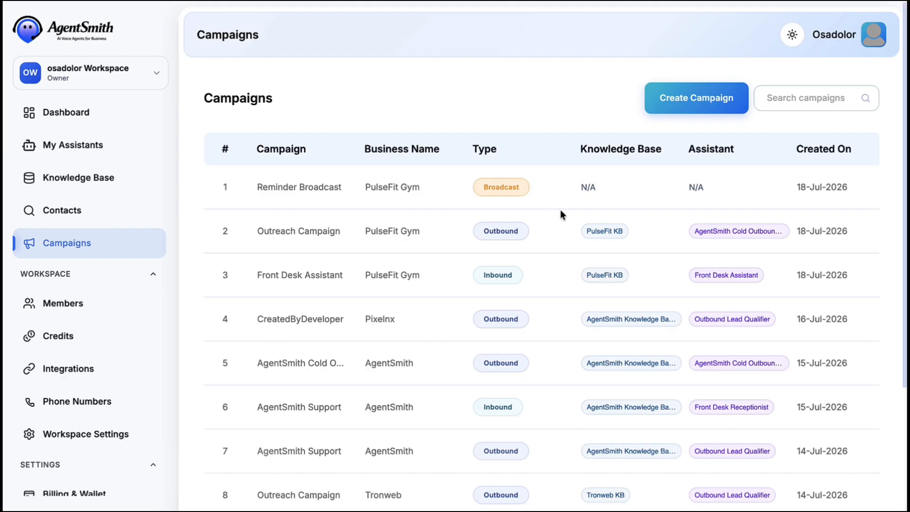
pyautogui.hscroll(4, 561, 210)
pyautogui.hscroll(-4, 560, 210)
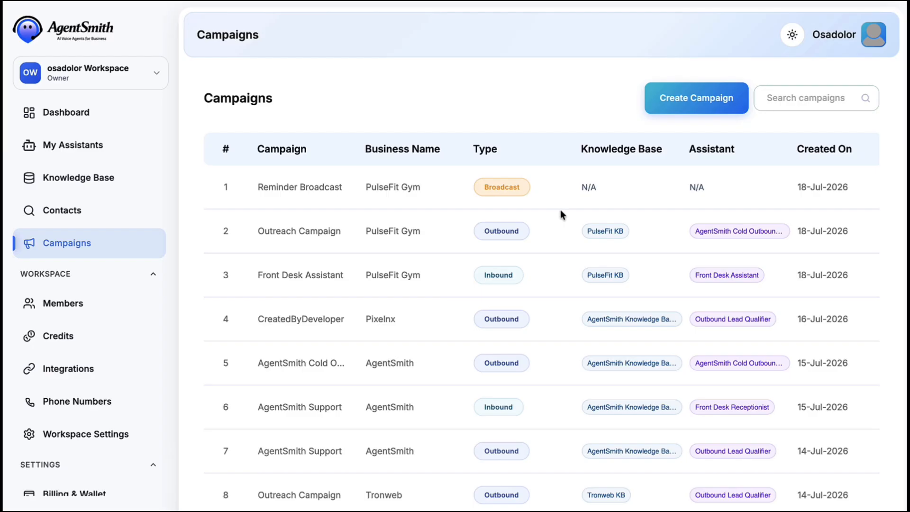
# Open the workspace switcher and cancel creating a new workspace.
pyautogui.click(156, 74)
pyautogui.click(84, 163)
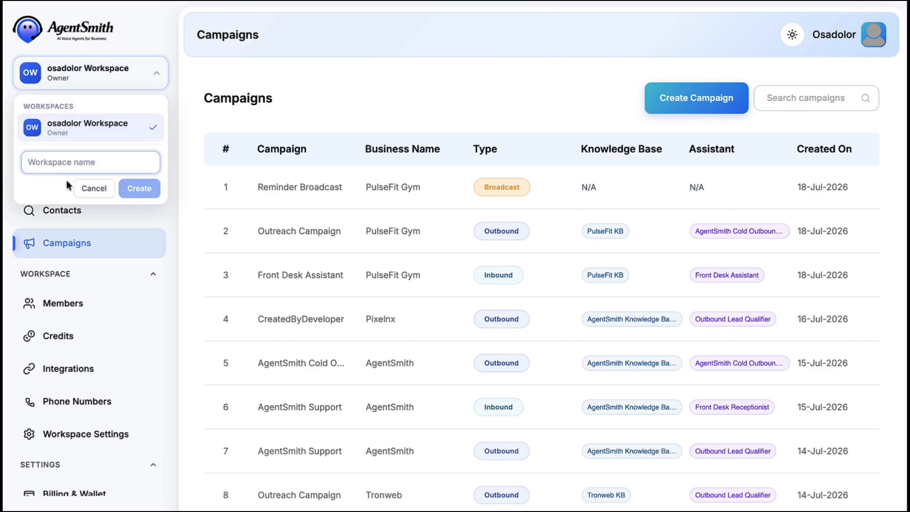
pyautogui.click(93, 188)
pyautogui.click(134, 141)
# View the Members page, dismiss the Add Team Member and Add Client forms, then show the dashboard.
pyautogui.click(71, 304)
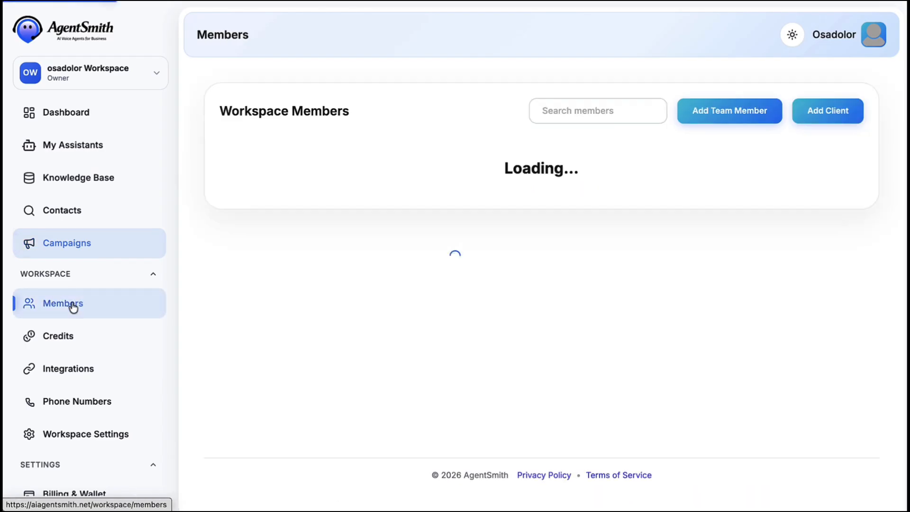
pyautogui.click(702, 112)
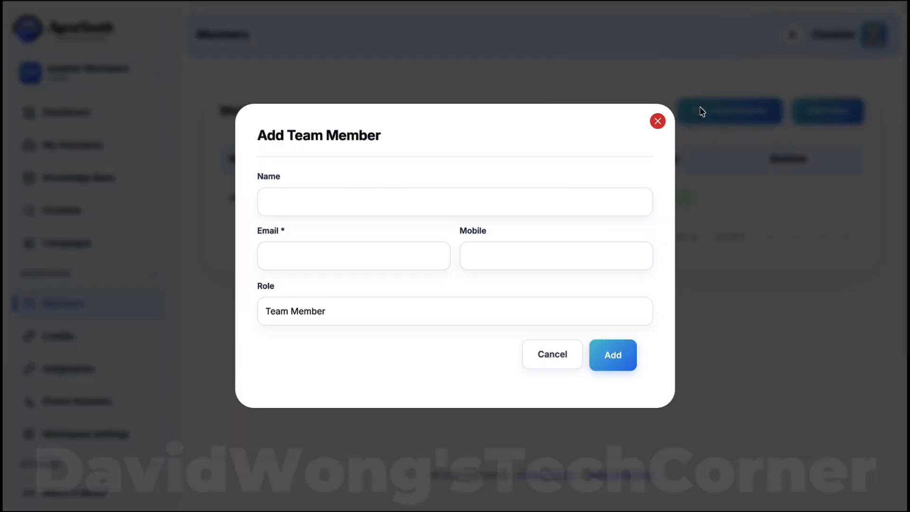
pyautogui.click(516, 312)
pyautogui.click(499, 350)
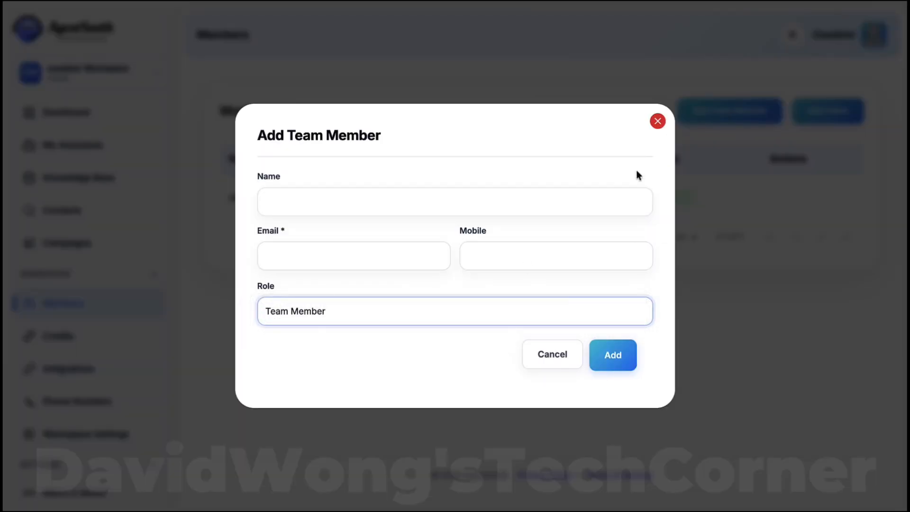
pyautogui.click(658, 121)
pyautogui.click(812, 114)
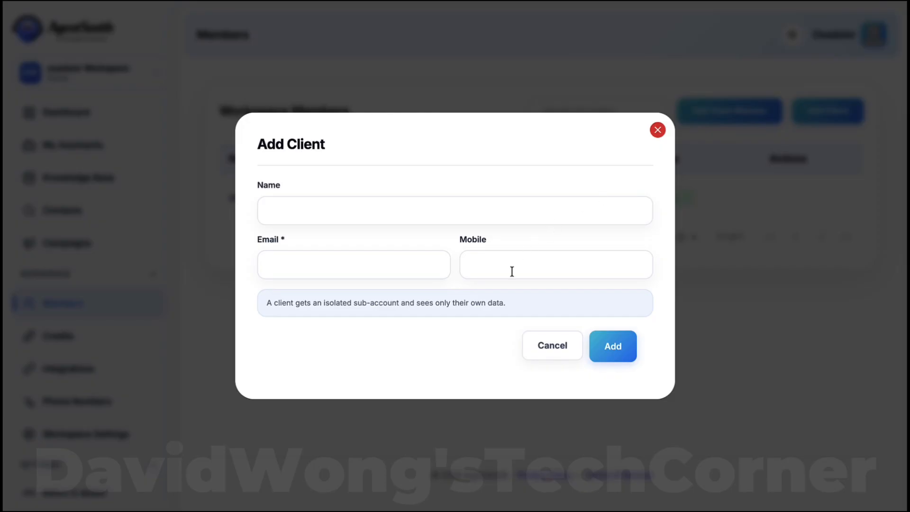
pyautogui.click(543, 347)
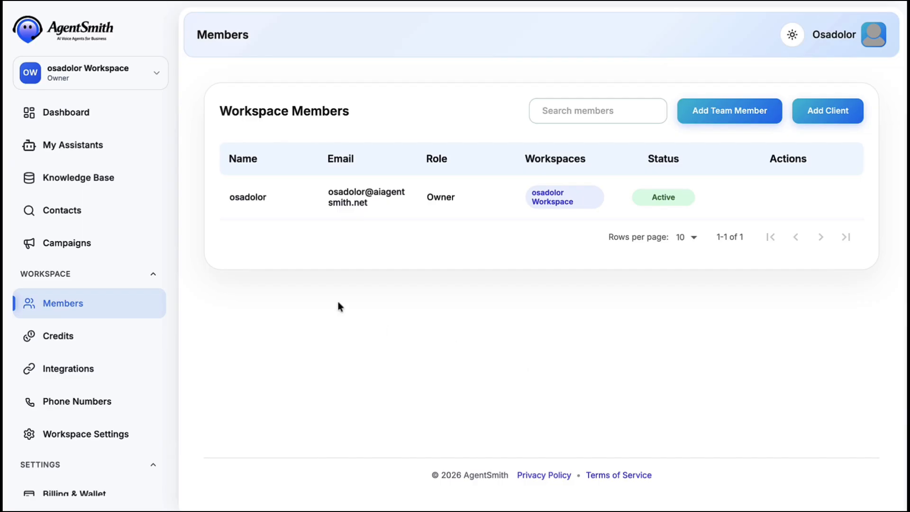
pyautogui.click(79, 119)
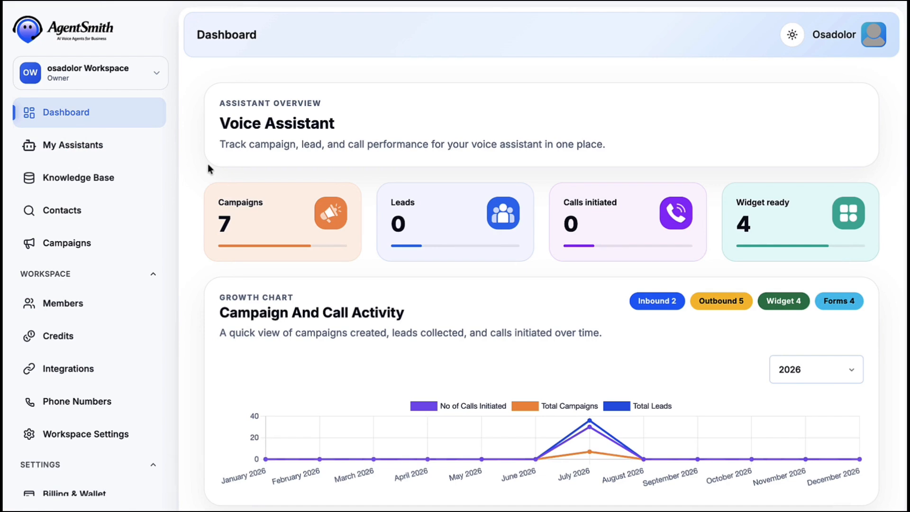
pyautogui.scroll(-1, 292, 180)
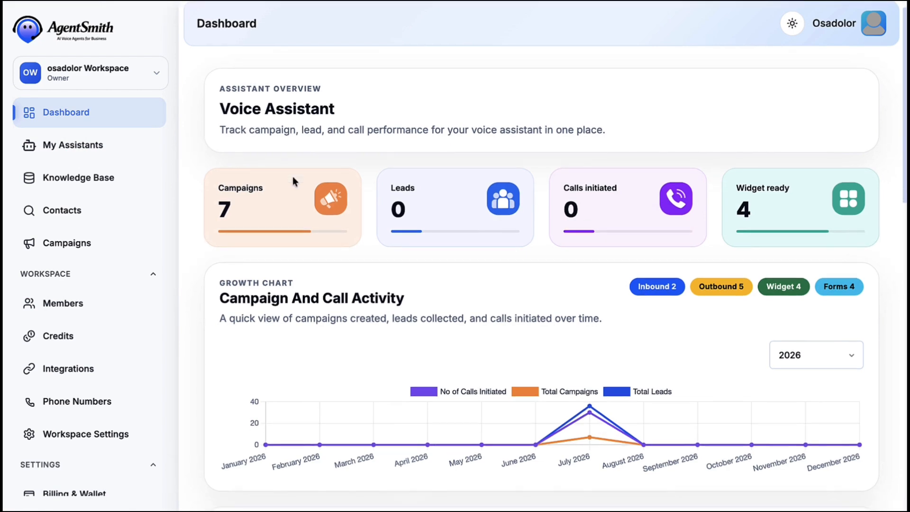
pyautogui.scroll(-6, 293, 178)
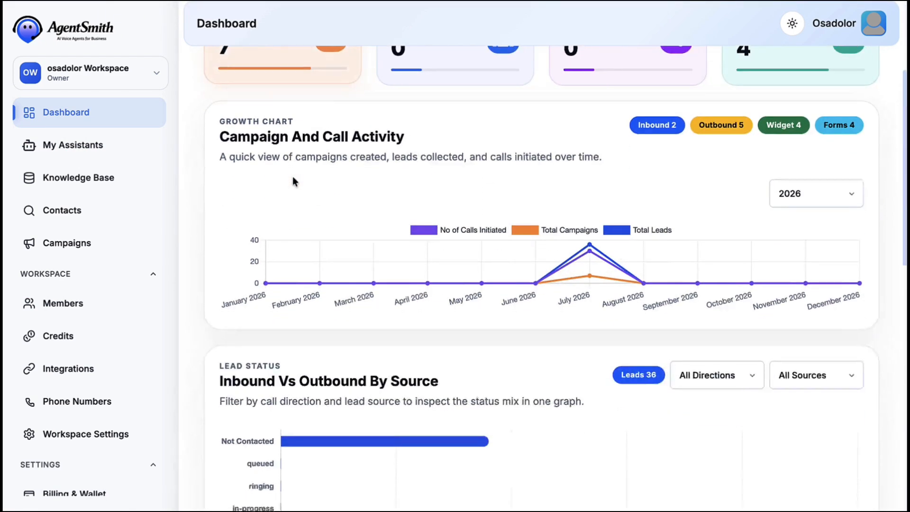
pyautogui.scroll(-10, 292, 179)
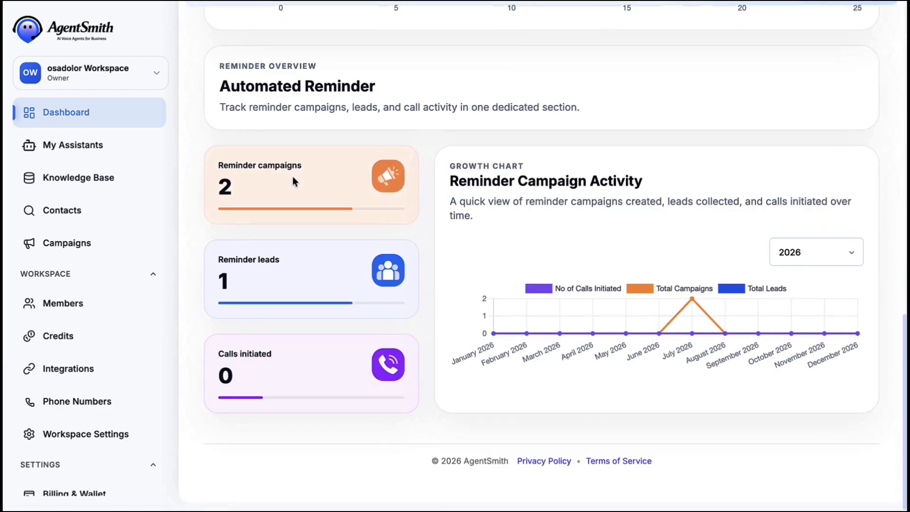
pyautogui.scroll(12, 293, 181)
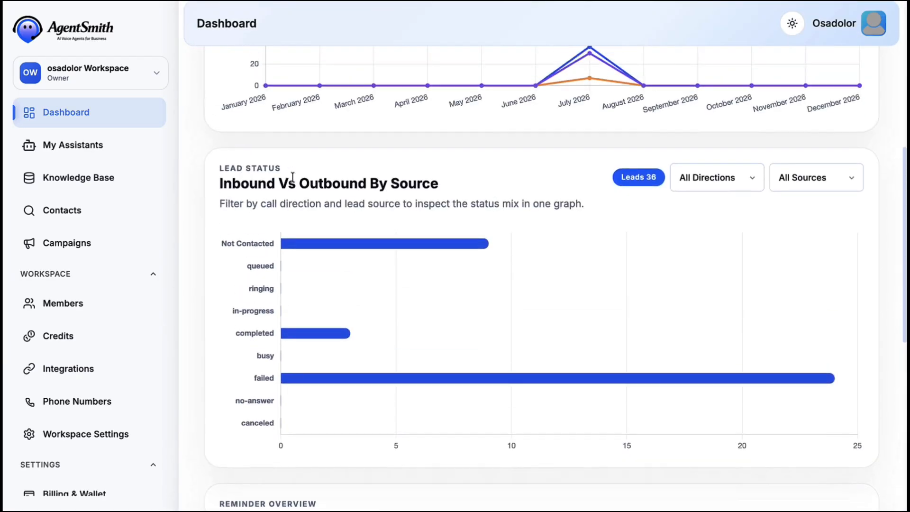
pyautogui.scroll(5, 293, 180)
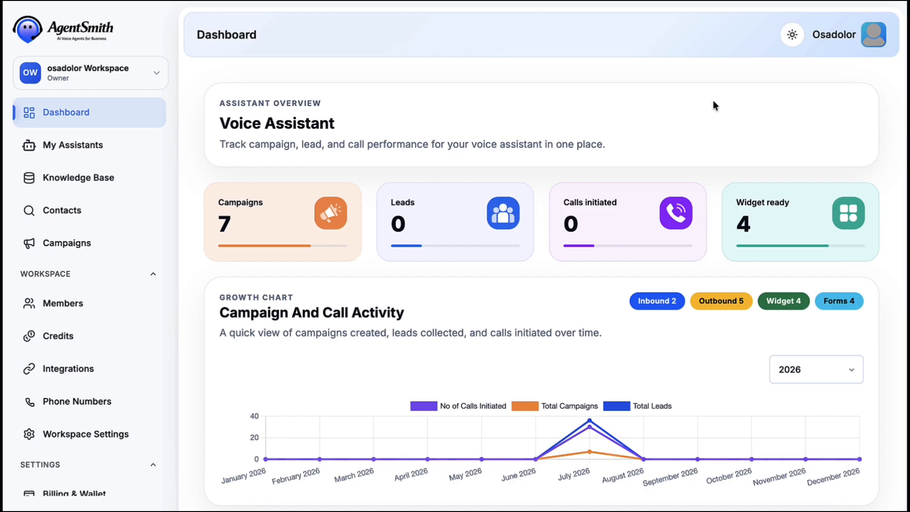
pyautogui.scroll(-2, 115, 189)
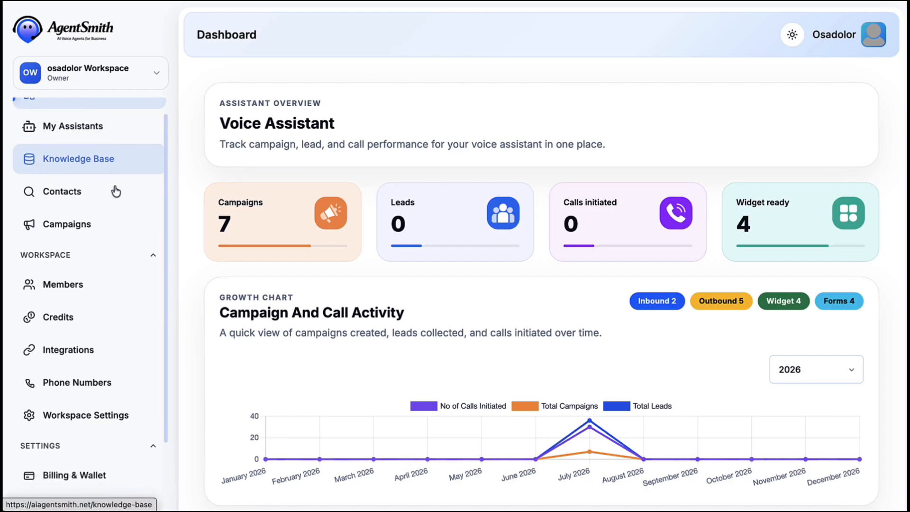
pyautogui.scroll(-3, 115, 191)
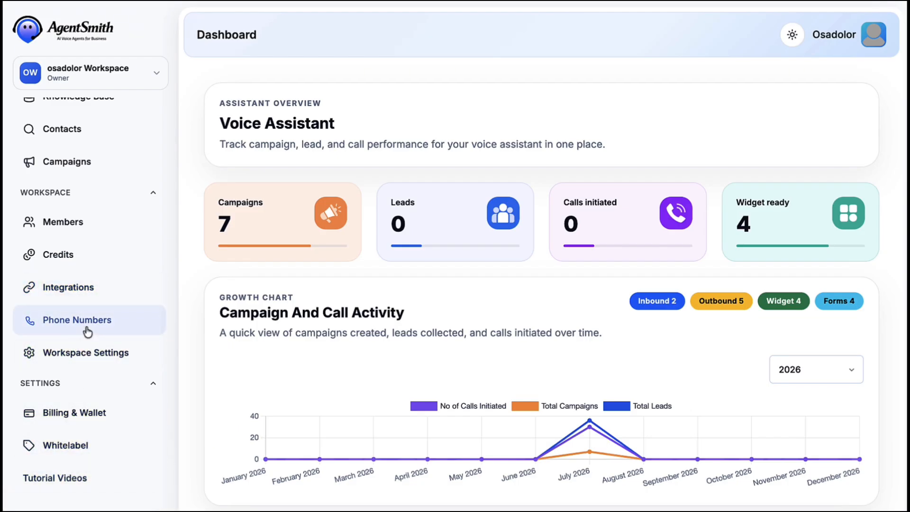
pyautogui.scroll(4, 101, 227)
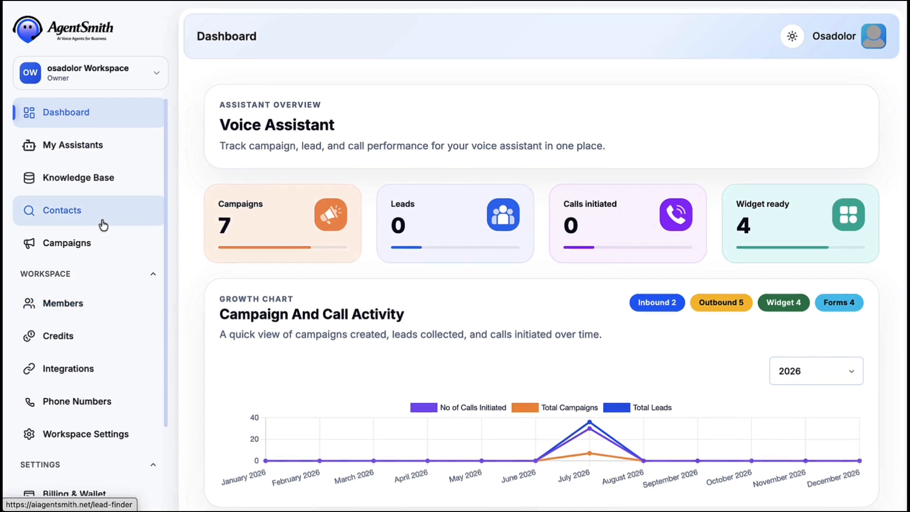